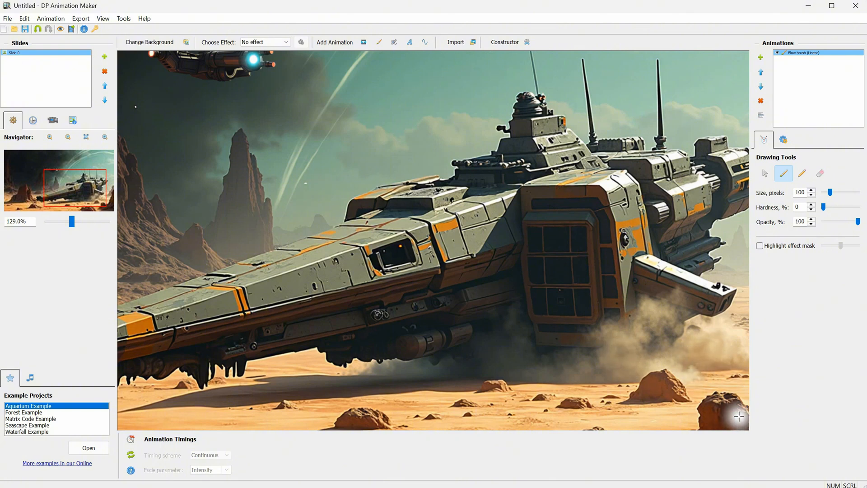
Set the linear flow brush's speed to 18 and its distance to 31
left_click(784, 140)
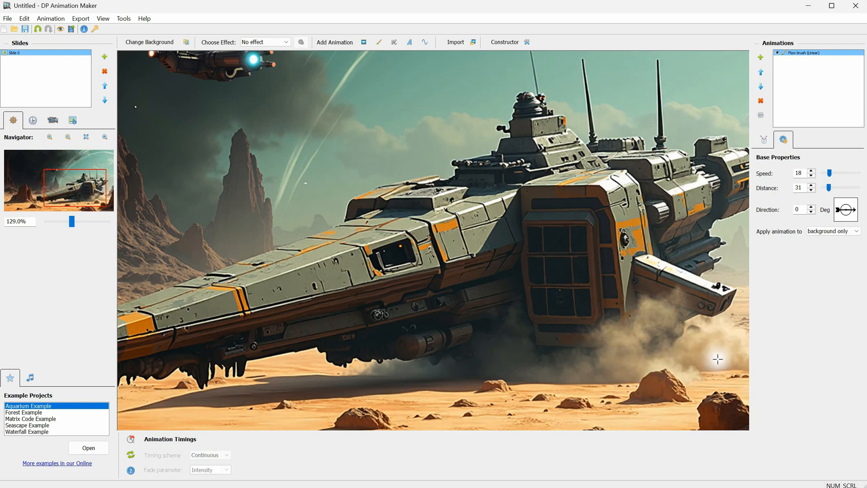
scroll(590, 329, "down", 2)
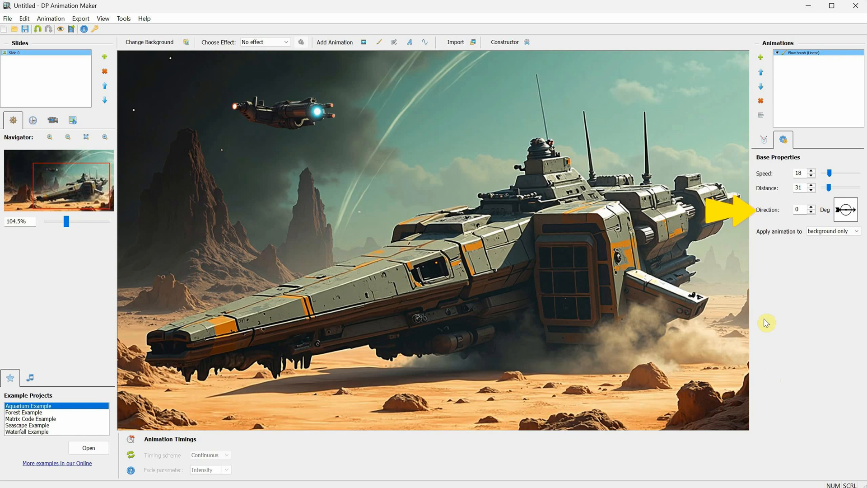
Clean up the painted flow brush mask with the eraser
left_click(765, 141)
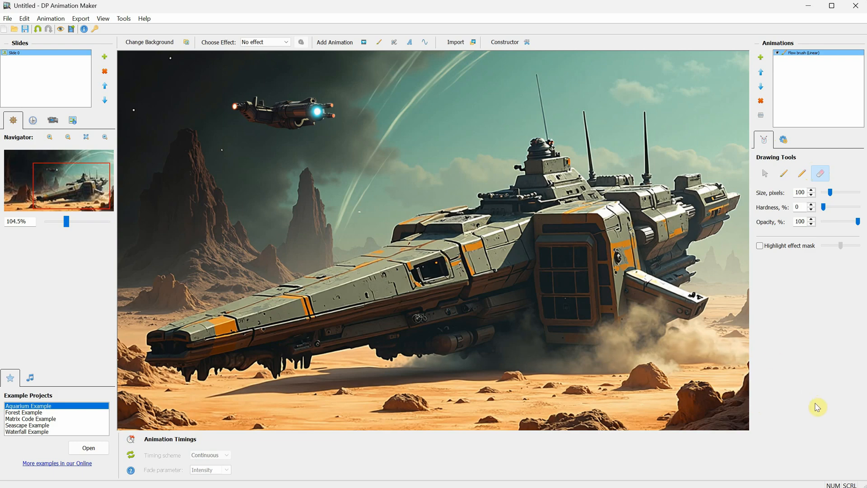
scroll(465, 135, "down", 2)
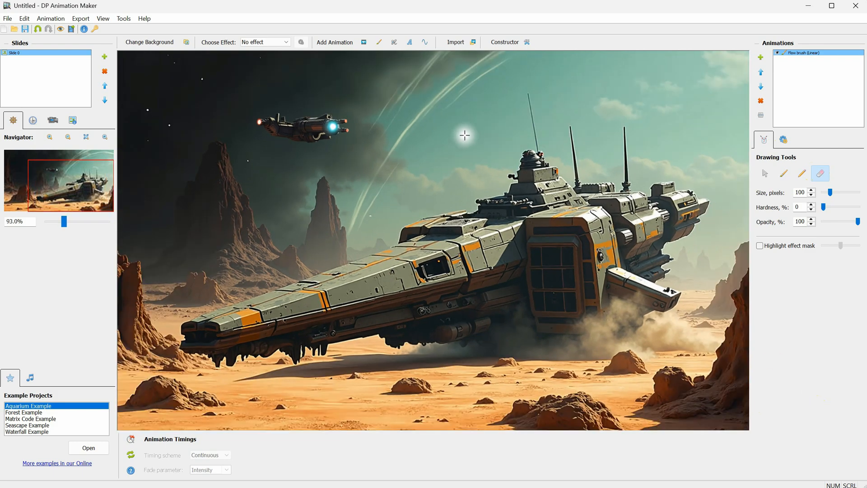
scroll(683, 114, "up", 3)
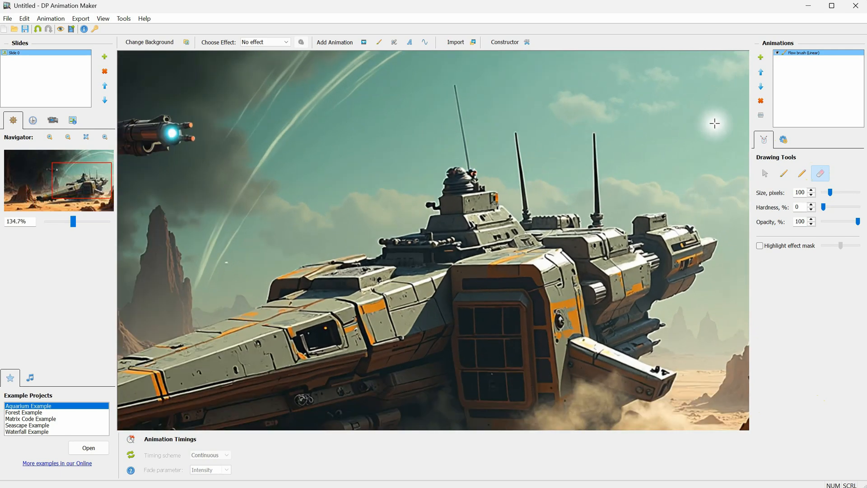
left_click(785, 174)
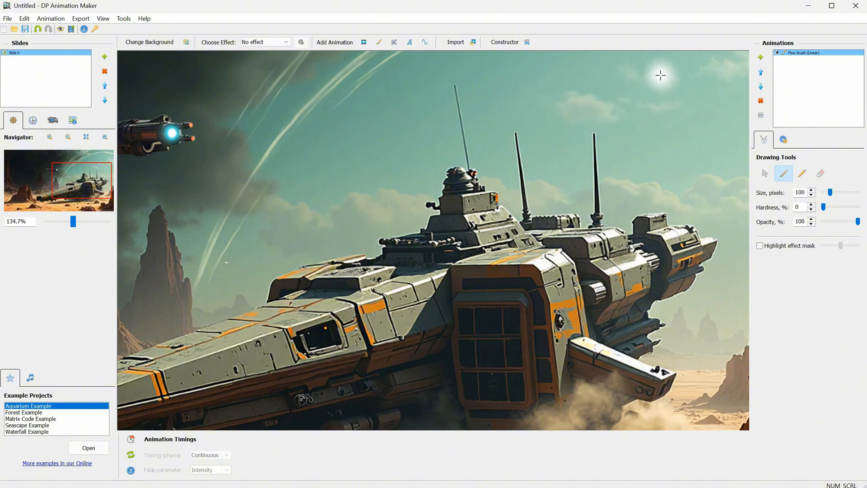
scroll(599, 145, "down", 3)
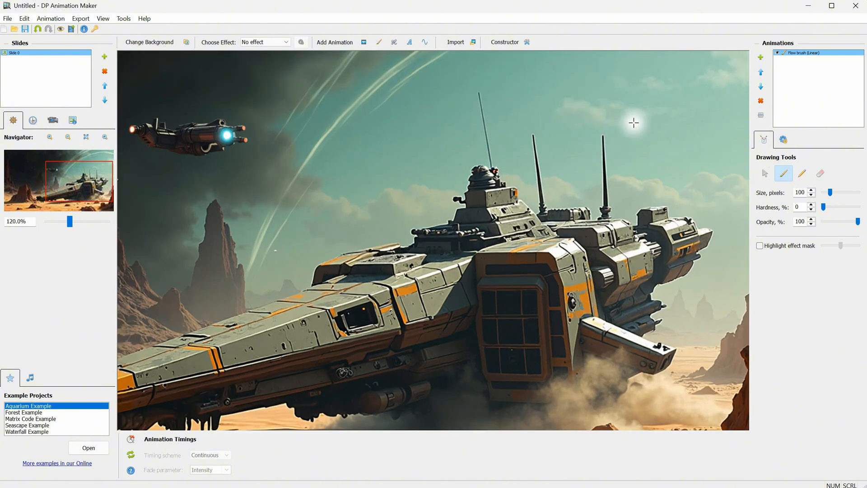
left_click(25, 18)
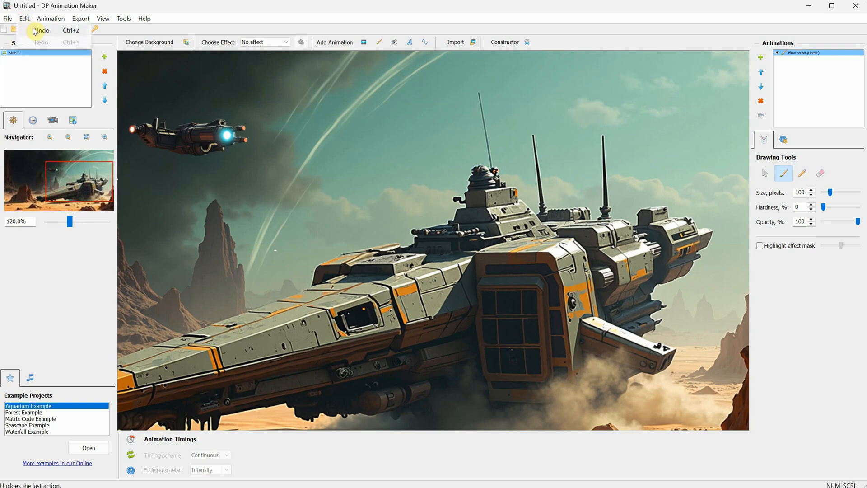
left_click(35, 31)
Add a second Flow brush (Linear) animation from the standard animation library
left_click(363, 42)
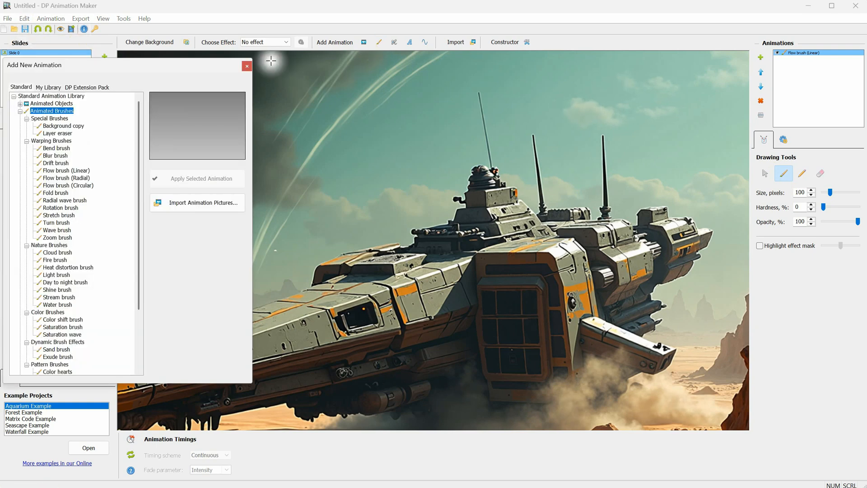
left_click(62, 171)
left_click(201, 178)
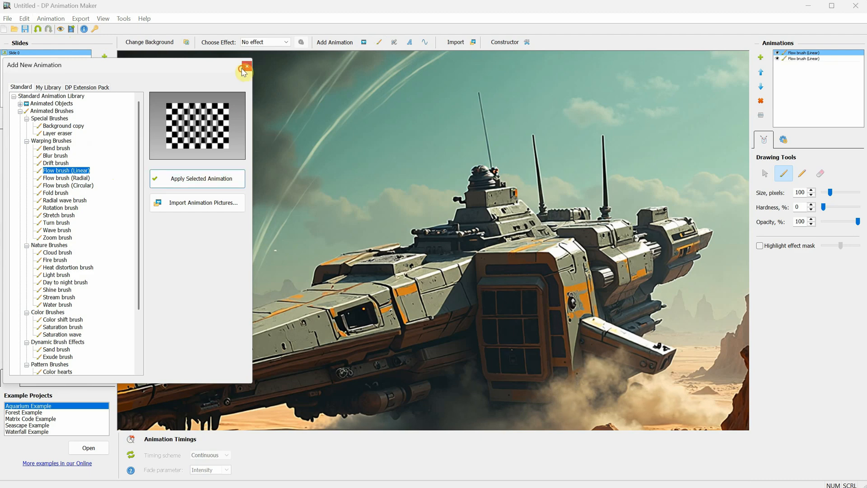
left_click(247, 66)
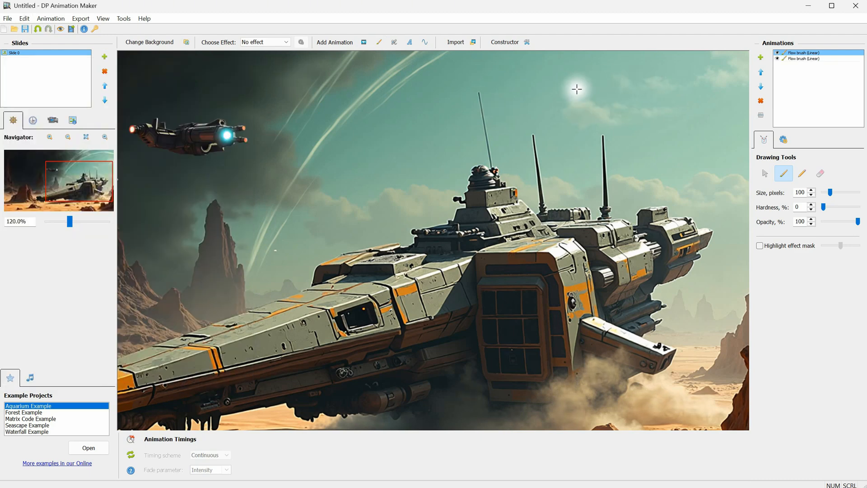
Set the new linear flow brush's speed to 14
left_click(783, 139)
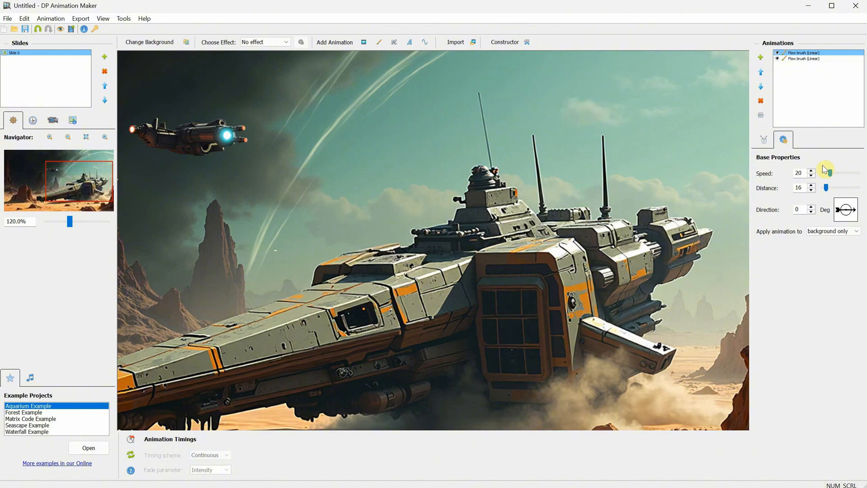
left_click_drag(830, 172, 828, 172)
Add the Fog weather animation from the standard animation library
scroll(432, 106, "down", 5)
left_click(362, 44)
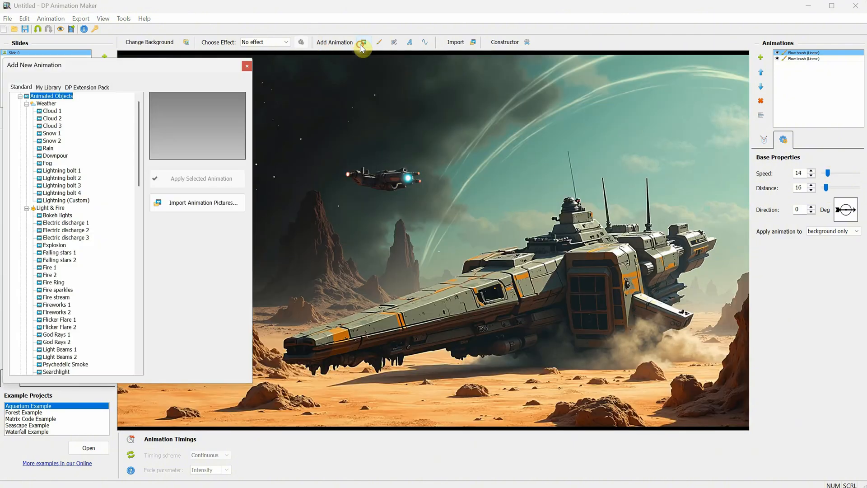
left_click(45, 163)
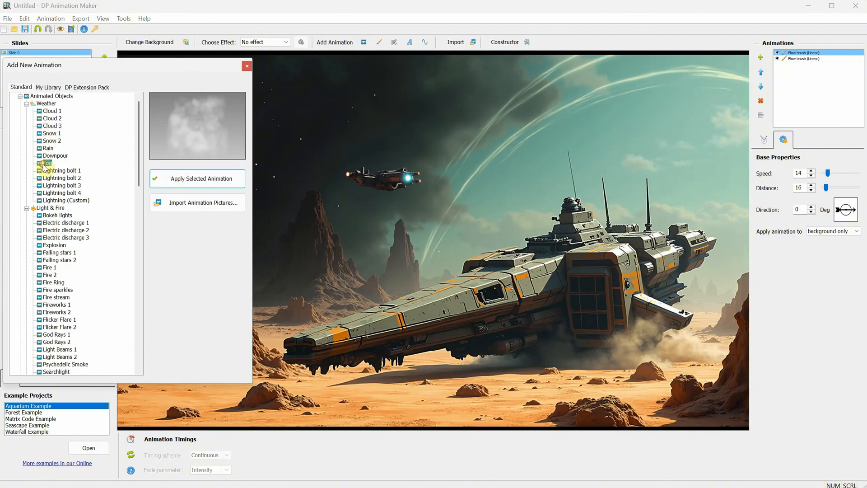
left_click(189, 180)
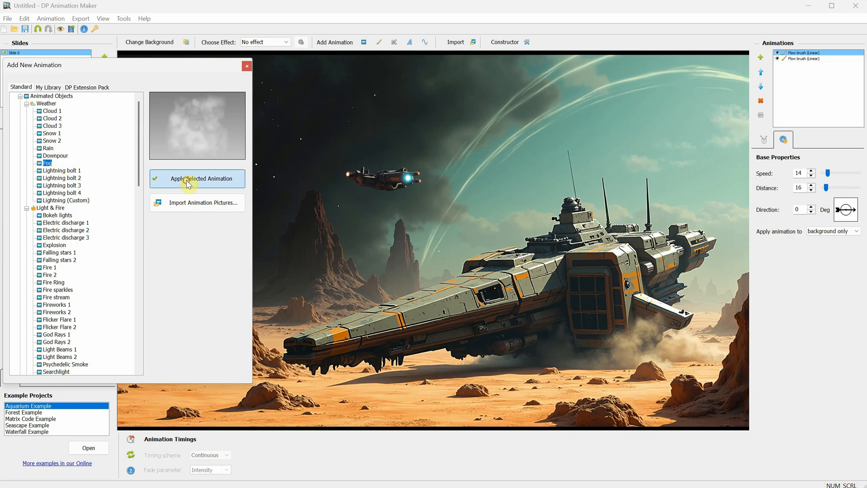
left_click(247, 66)
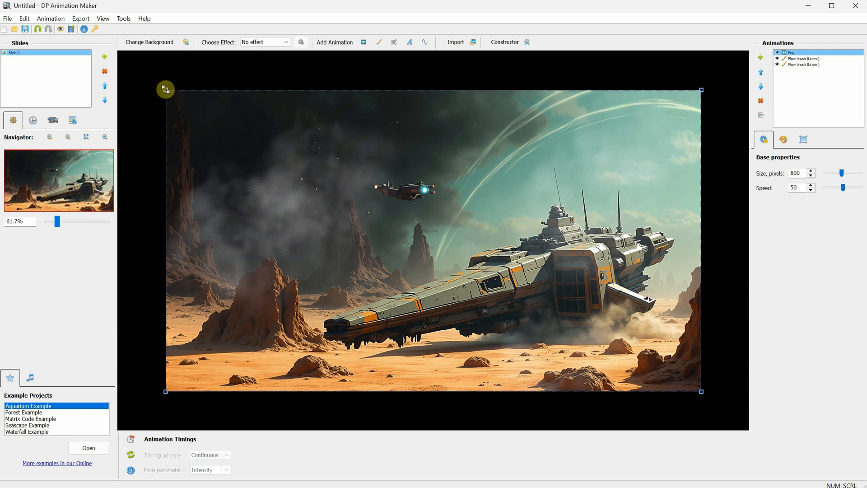
Shrink the fog area so it surrounds the rear half of the landed spaceship and its dust cloud
left_click_drag(165, 90, 451, 225)
left_click_drag(701, 391, 683, 356)
mouse_move(451, 225)
left_mouse_down()
mouse_move(435, 234)
mouse_move(465, 235)
left_mouse_up()
scroll(627, 287, "up", 5)
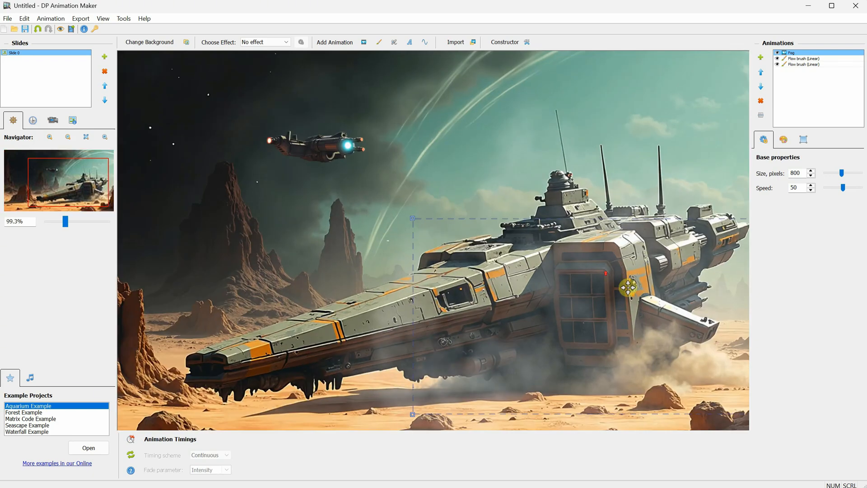
scroll(627, 287, "down", 1)
Change the fog colour to a sandy tan with RGB 224, 188, 149
left_click(786, 144)
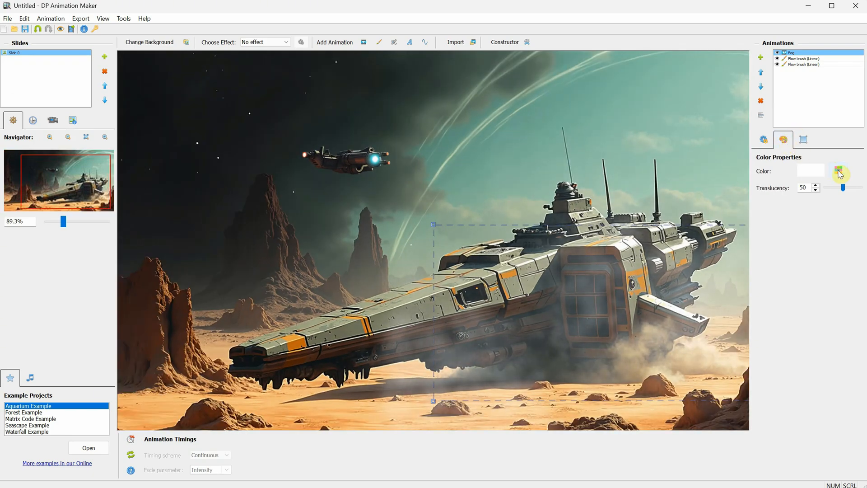
left_click(839, 173)
left_click_drag(643, 189, 327, 181)
left_click(283, 188)
left_click(263, 246)
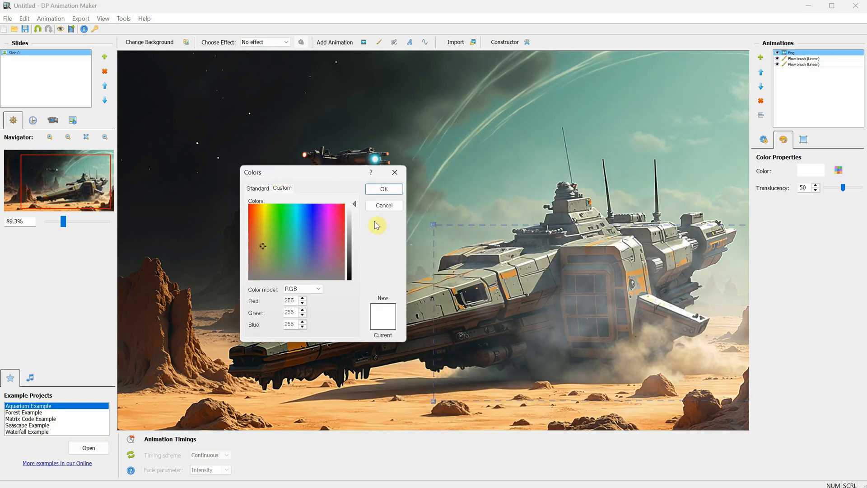
left_click(351, 245)
left_click(253, 247)
left_click(251, 241)
left_click(257, 238)
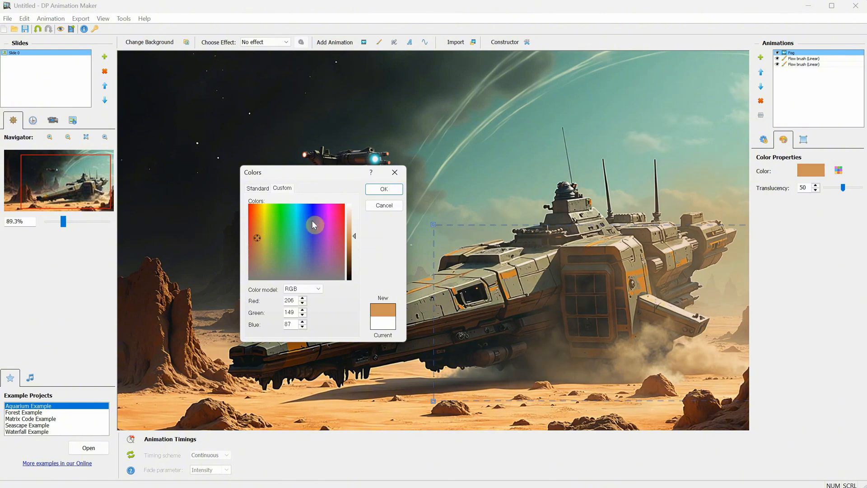
left_click(354, 227)
left_click(354, 223)
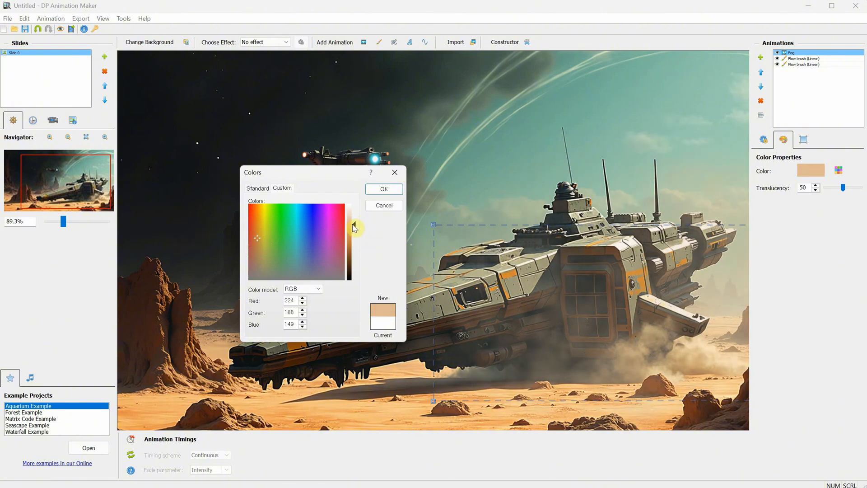
left_click(393, 190)
Reduce the fog size to 659 pixels
left_click(763, 141)
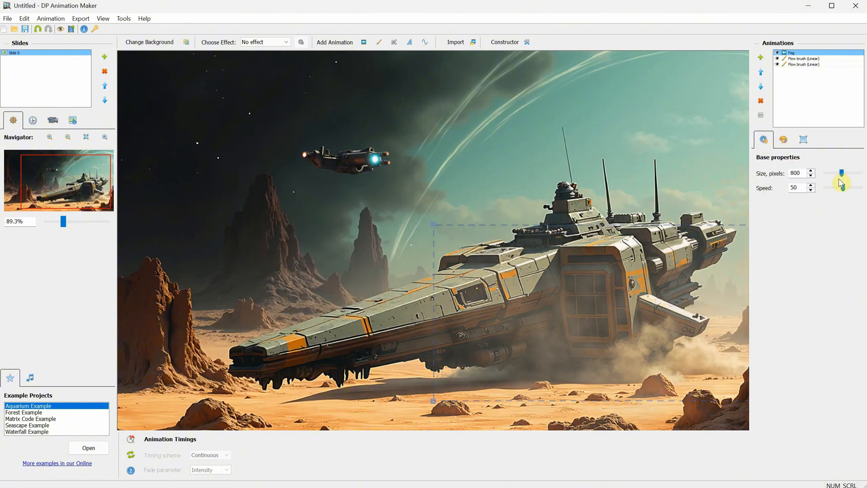
mouse_move(841, 179)
left_mouse_down()
mouse_move(852, 178)
mouse_move(826, 176)
mouse_move(835, 182)
left_mouse_up()
Save the project as spacecraft.asw
left_click(8, 19)
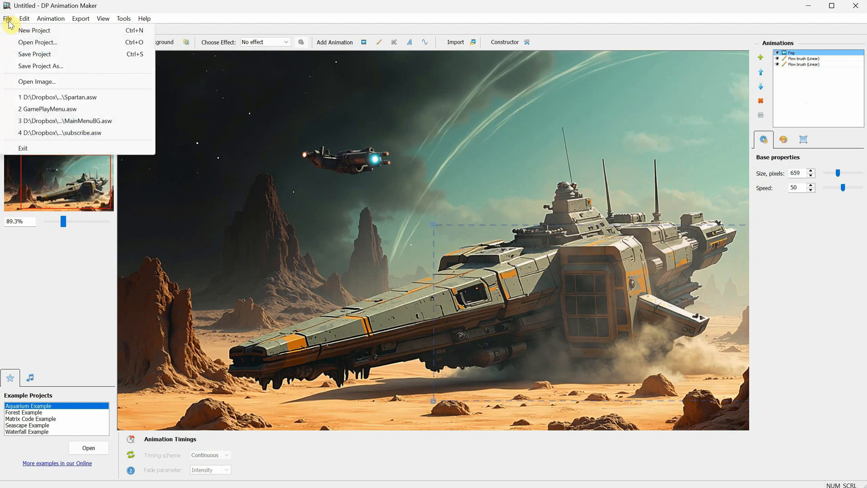
left_click(44, 54)
left_click(797, 449)
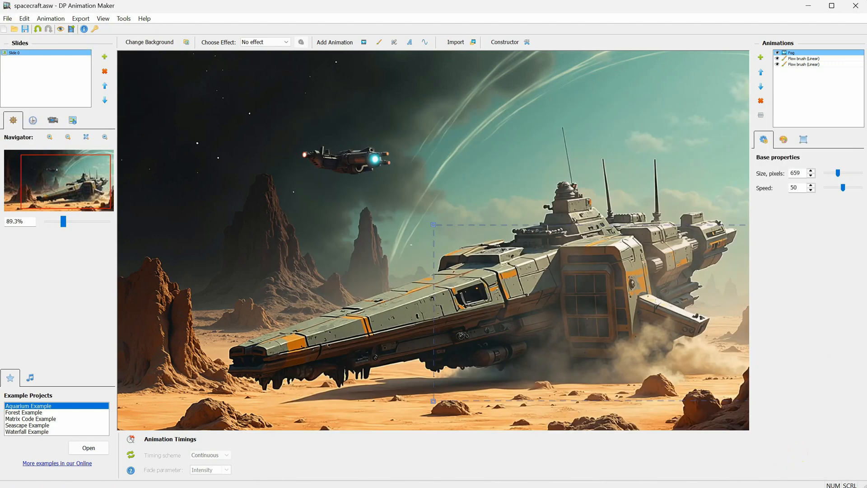
Add the Sand brush dynamic effect from the standard animation library
scroll(514, 173, "down", 2)
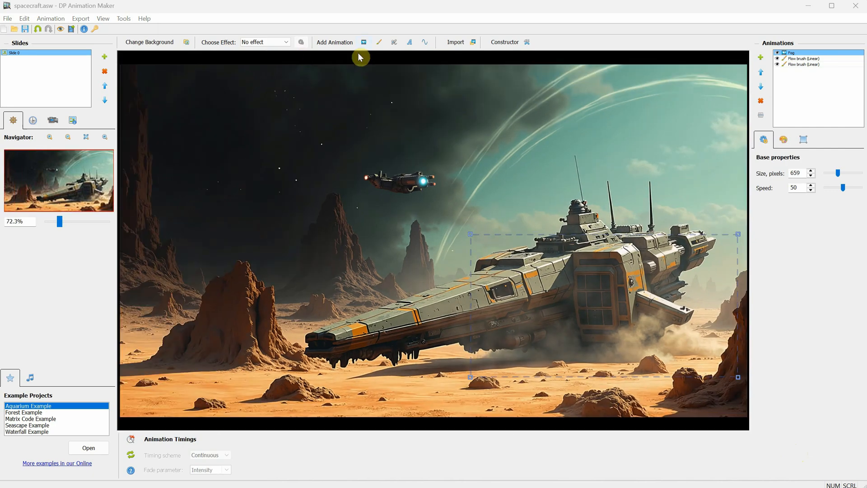
left_click(379, 42)
scroll(107, 193, "down", 3)
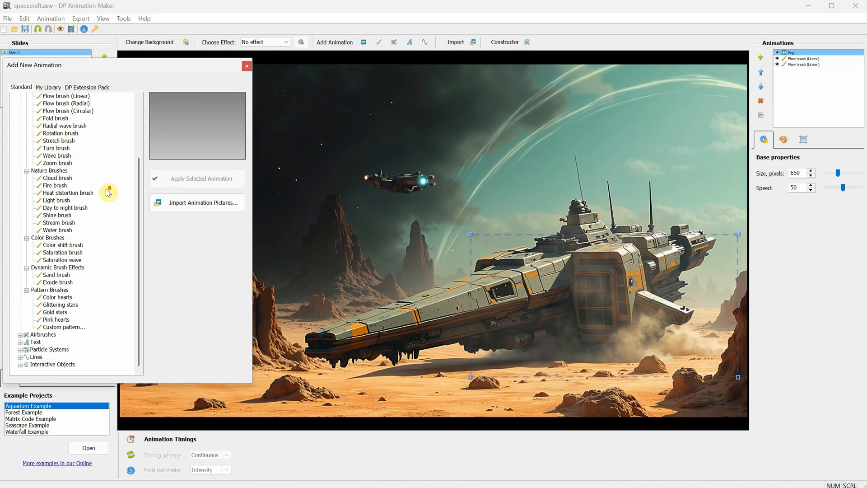
left_click(57, 275)
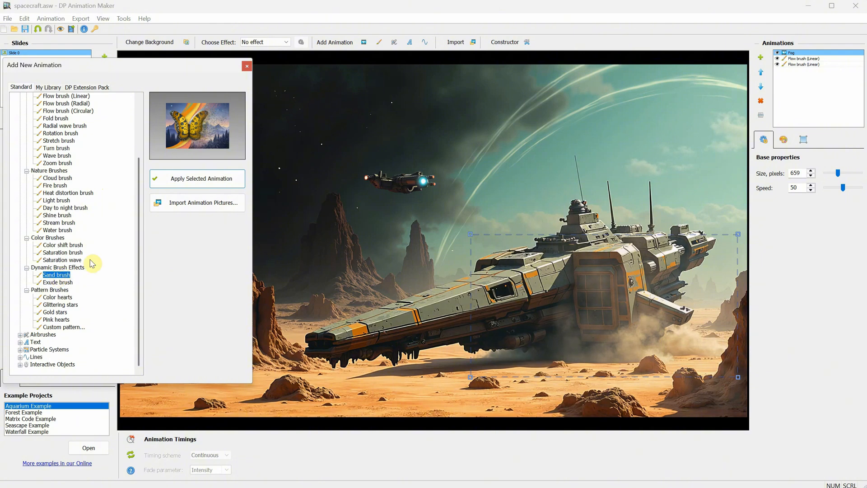
left_click(163, 180)
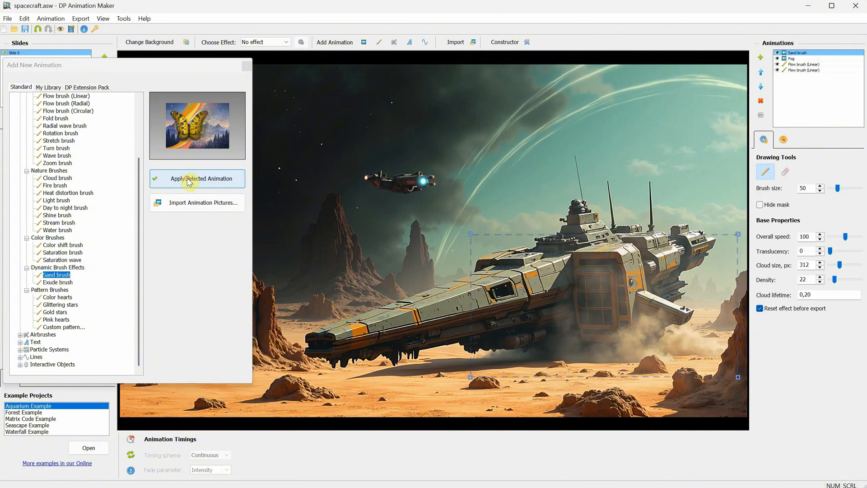
left_click(245, 66)
Paint the sand brush over the desert ground and small rocks with the mask hidden, reducing the brush size to 31
scroll(232, 410, "up", 2)
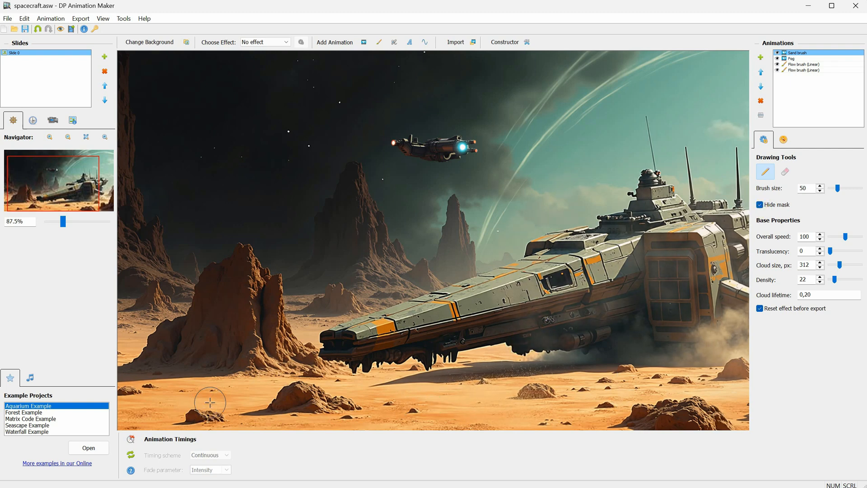
scroll(230, 397, "down", 3)
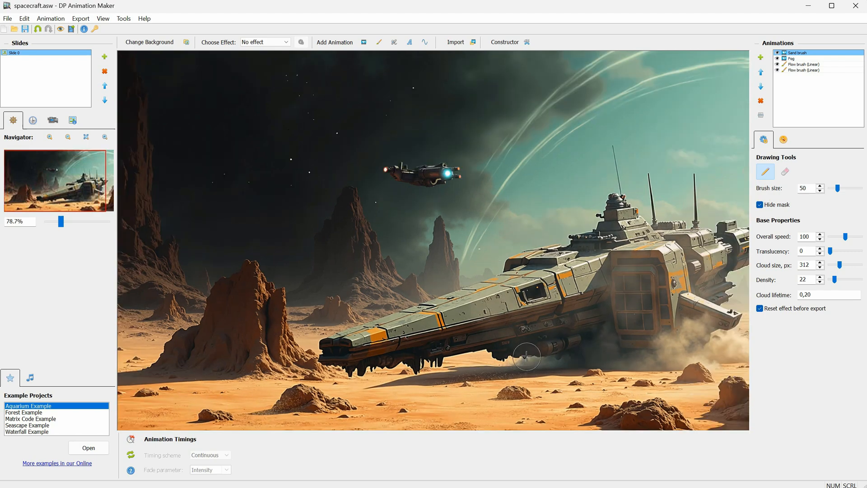
scroll(230, 397, "up", 2)
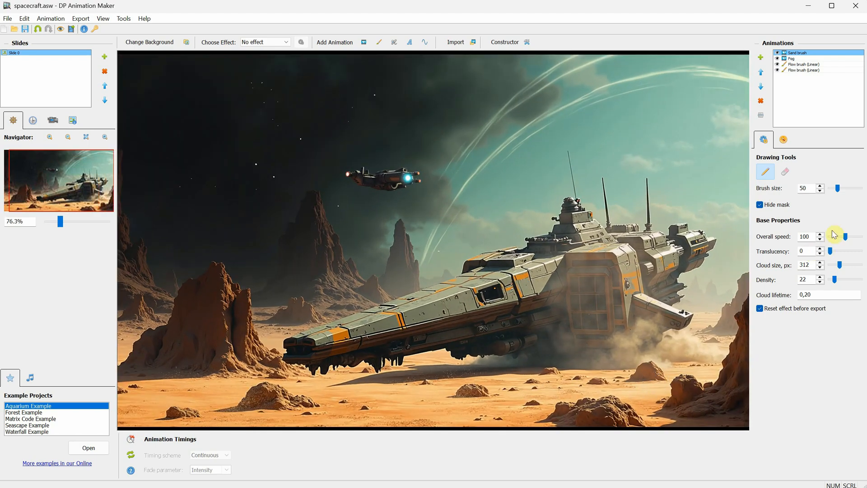
left_click(820, 191)
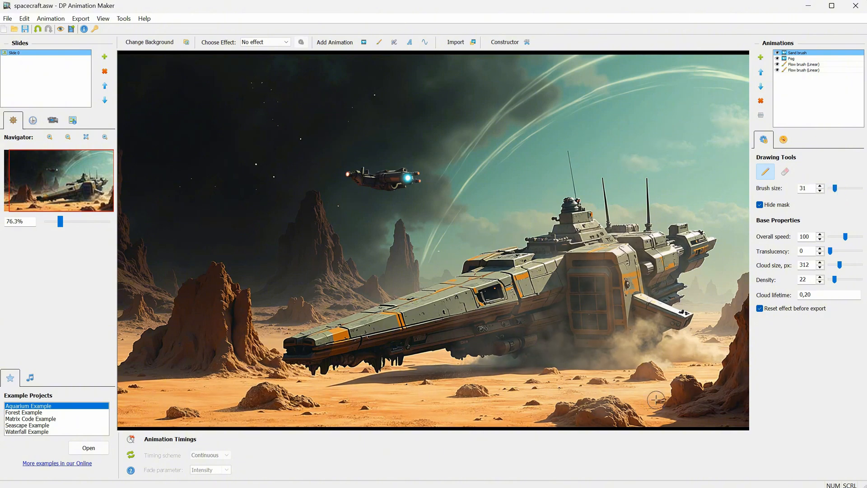
scroll(675, 400, "up", 2)
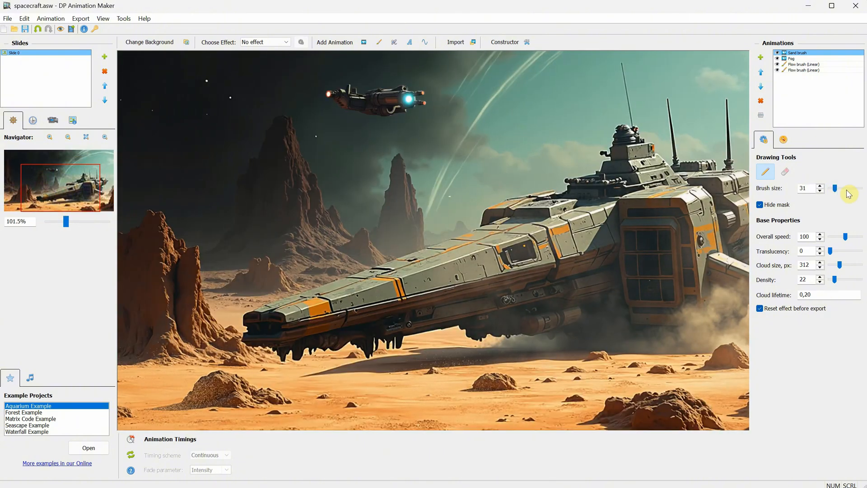
Set the sand brush's flow speed to 6
left_click(783, 140)
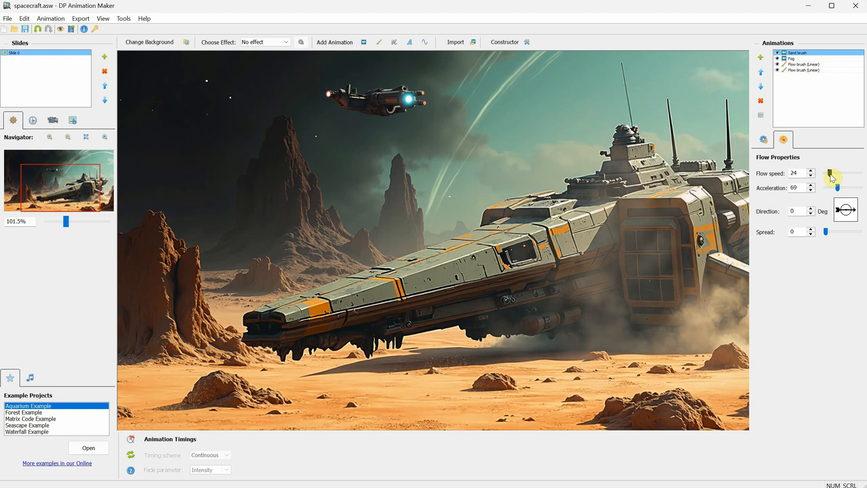
scroll(584, 251, "down", 4)
left_click_drag(830, 174, 826, 175)
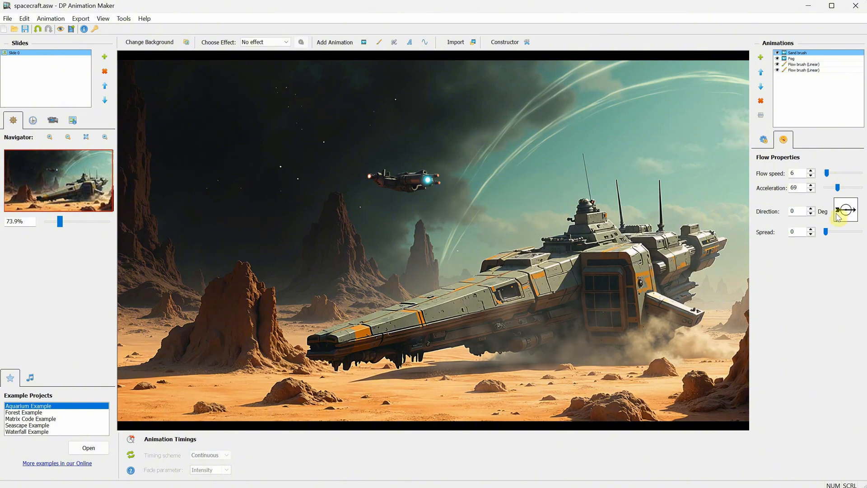
Add the Electric discharge 3 effect from the standard Light & Fire animations
left_click(364, 43)
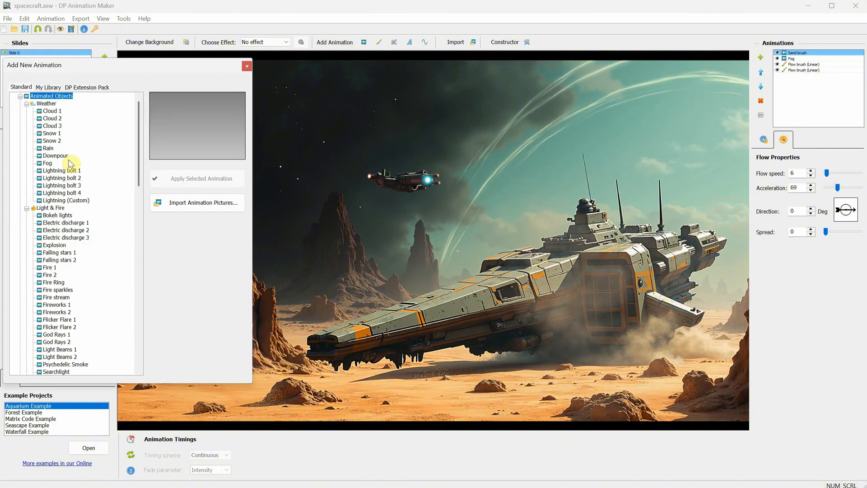
left_click(66, 229)
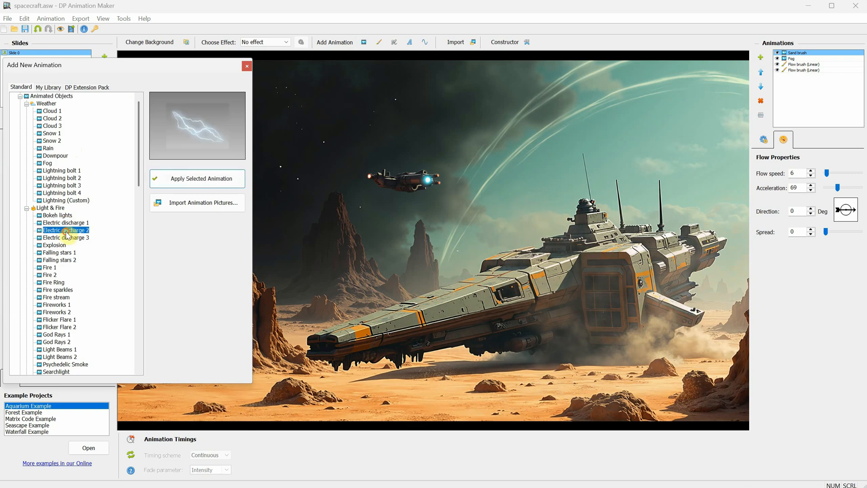
left_click(68, 238)
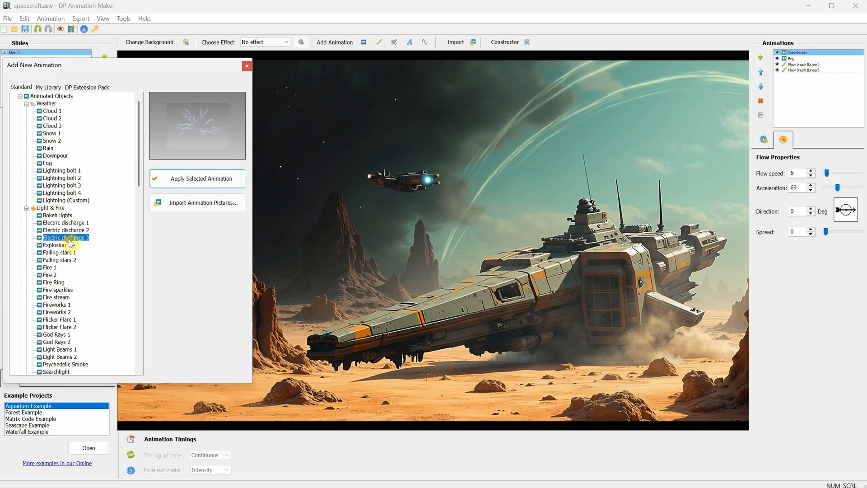
left_click(171, 181)
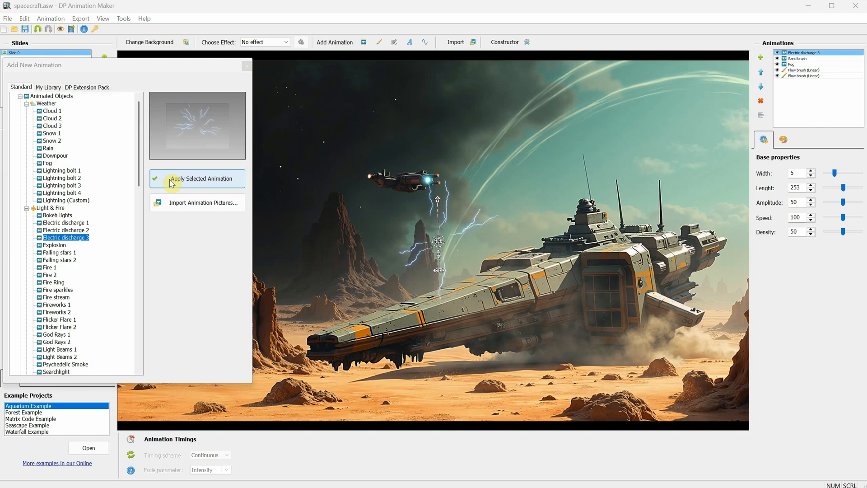
Rotate the electric discharge to point downward and place it beneath the large spacecraft's nose
scroll(445, 253, "up", 3)
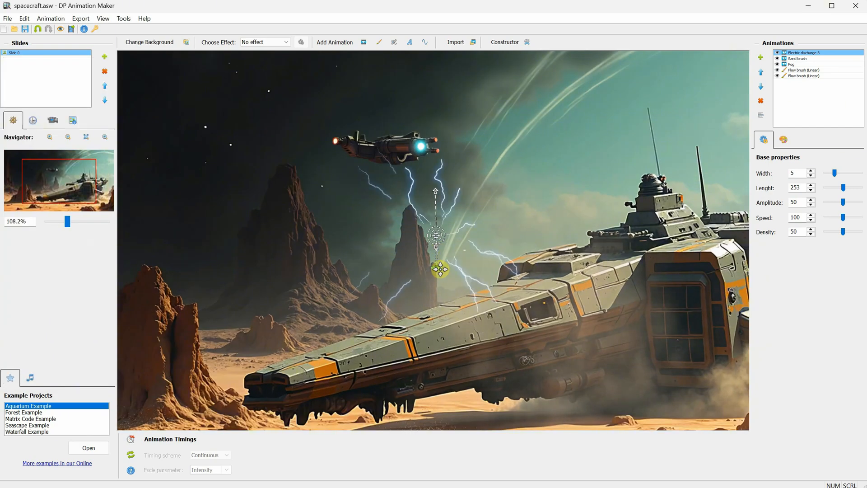
left_click_drag(440, 270, 485, 238)
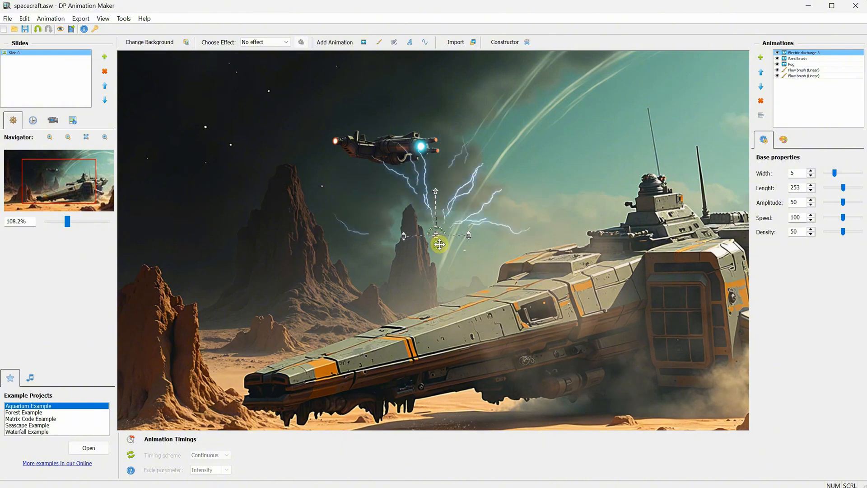
left_click_drag(435, 191, 442, 273)
scroll(450, 290, "down", 2)
left_click_drag(440, 245, 383, 373)
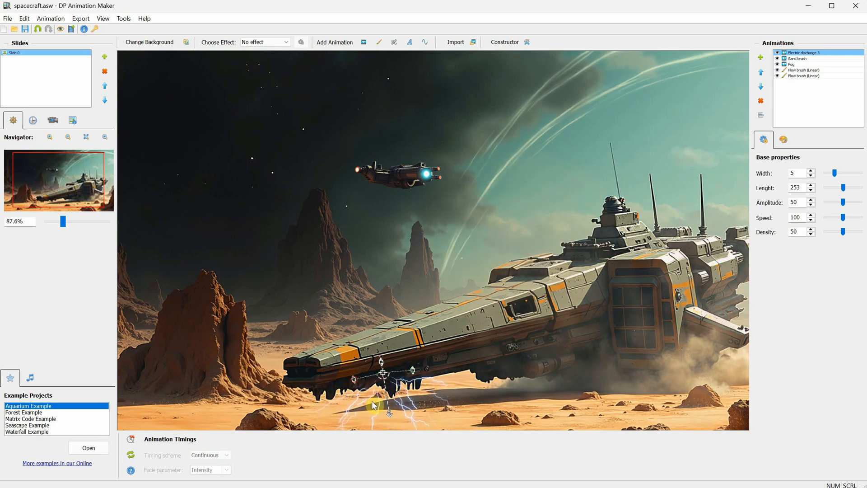
Set the discharge's length to 83 and width to 7, and show its color properties
scroll(382, 386, "up", 6)
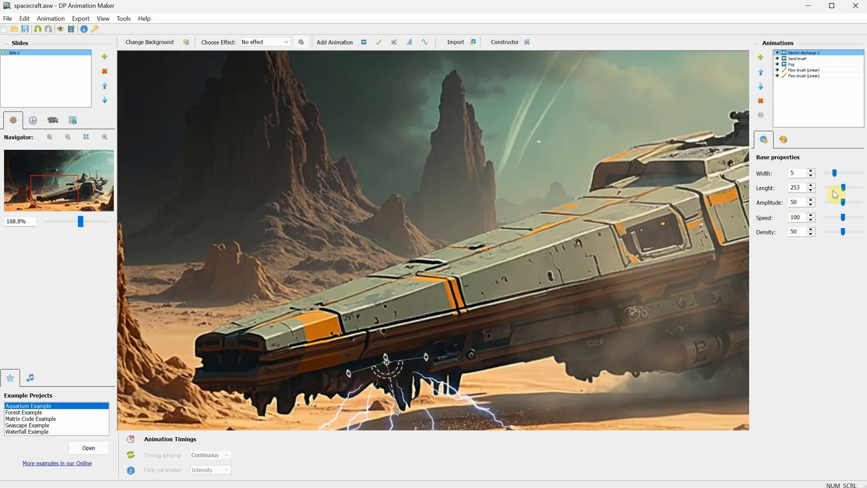
left_click_drag(834, 192, 838, 178)
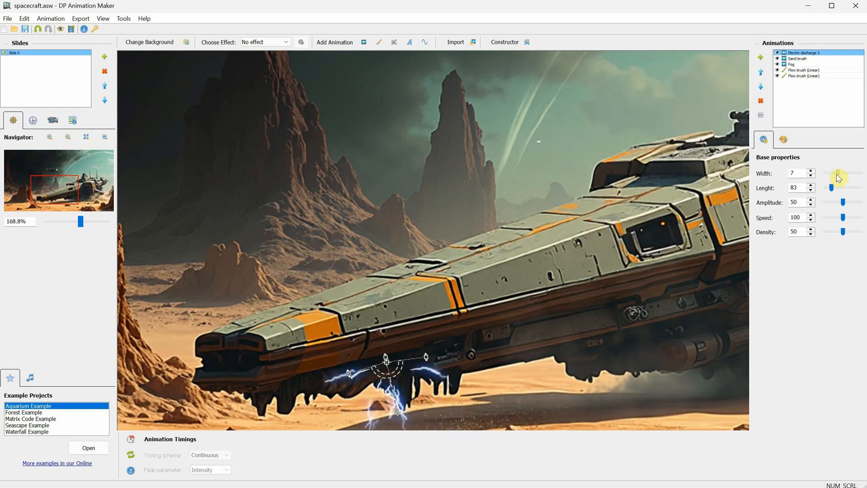
scroll(441, 245, "down", 1)
left_click(785, 139)
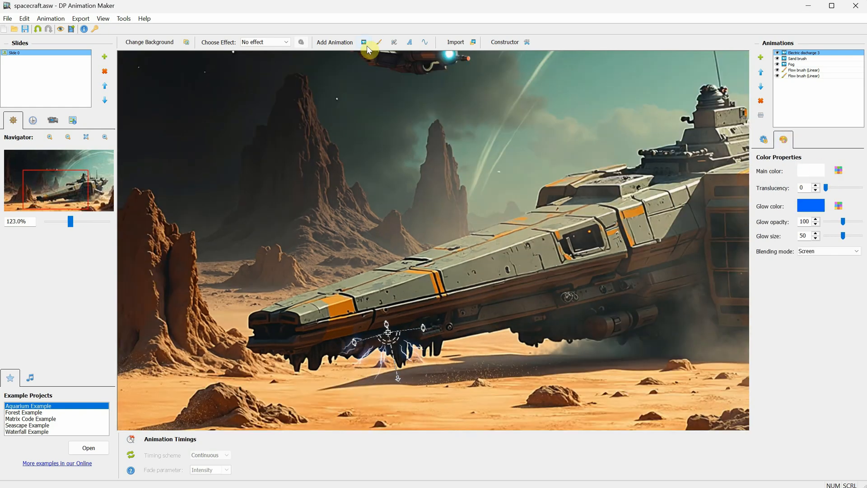
Add the Electric discharge 2 effect from the standard Light & Fire animations
left_click(365, 44)
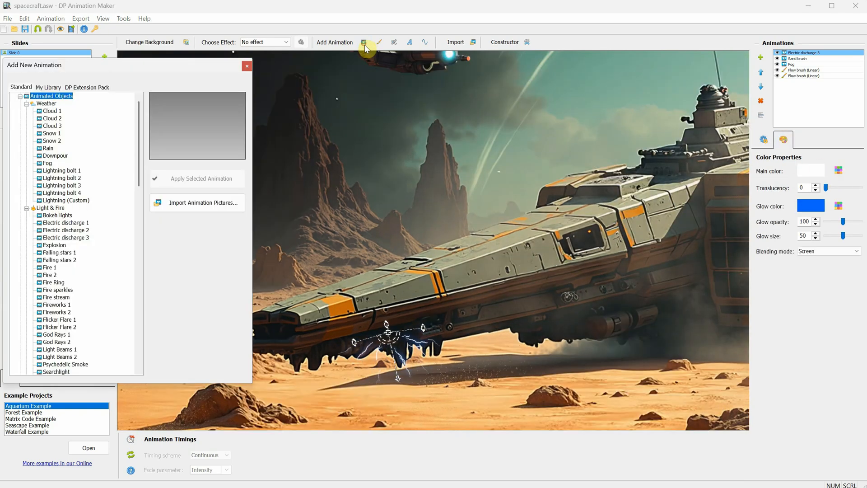
left_click(72, 224)
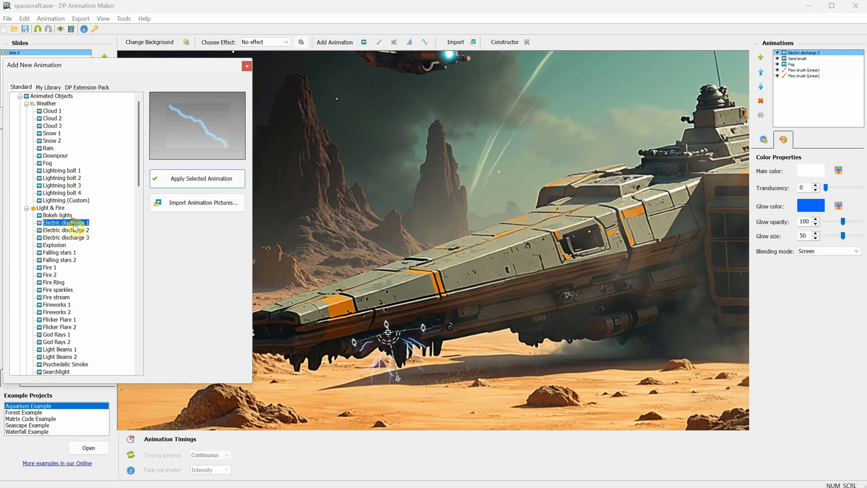
left_click(72, 230)
left_click(196, 177)
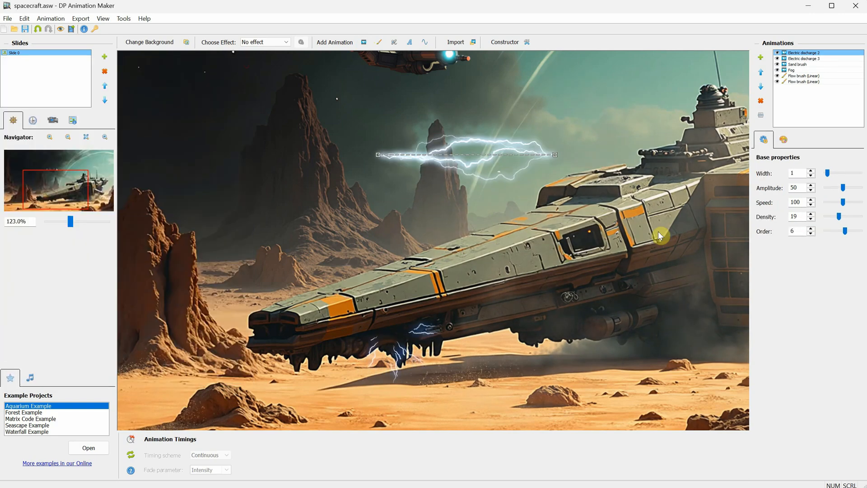
Shorten the second discharge and align its endpoints with the round fitting and the hull beside it on the spacecraft's underside
scroll(657, 235, "up", 1)
left_click_drag(551, 148, 621, 287)
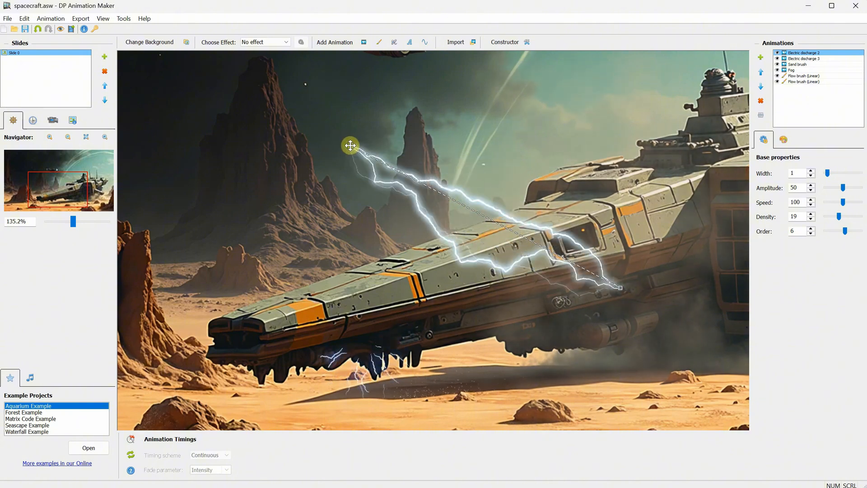
left_click_drag(351, 145, 563, 304)
left_click_drag(682, 345, 623, 295)
left_click_drag(488, 275, 561, 300)
left_click_drag(622, 295, 623, 288)
left_click_drag(560, 301, 563, 302)
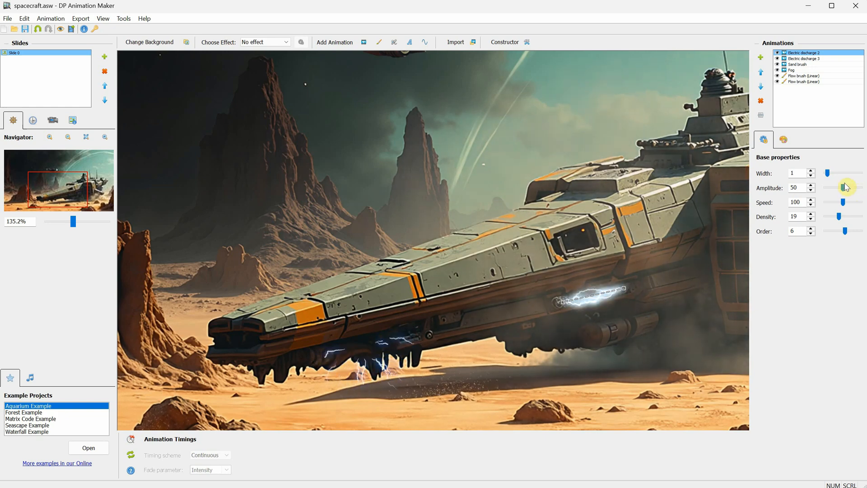
Lower the second discharge's amplitude and set its glow opacity to 75, keeping translucency at 0
left_click_drag(844, 186, 831, 188)
left_click(783, 140)
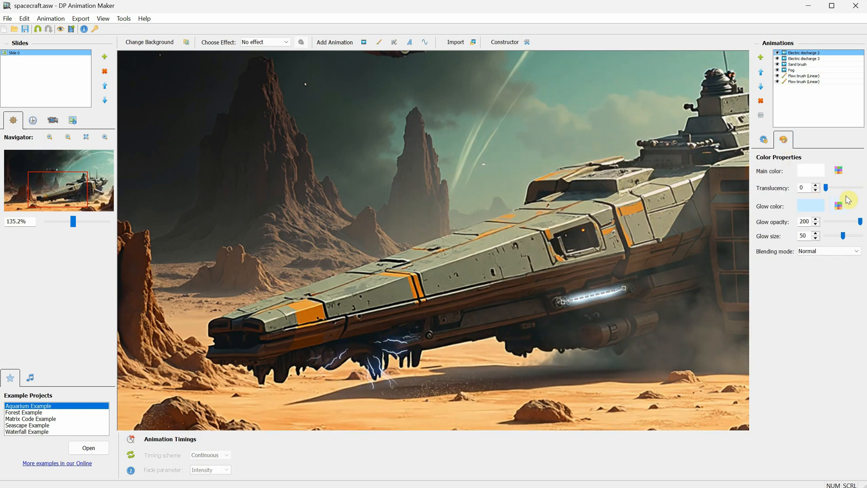
left_click_drag(859, 221, 838, 222)
mouse_move(825, 188)
left_mouse_down()
mouse_move(851, 188)
mouse_move(822, 186)
left_mouse_up()
Move the Fog animation above both electric discharges to the front of the layer order
scroll(546, 236, "down", 3)
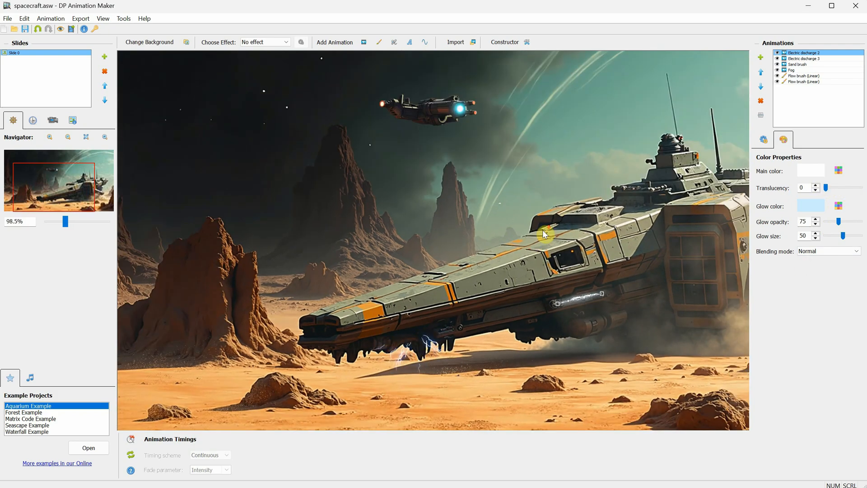
scroll(544, 234, "down", 1)
left_click(792, 70)
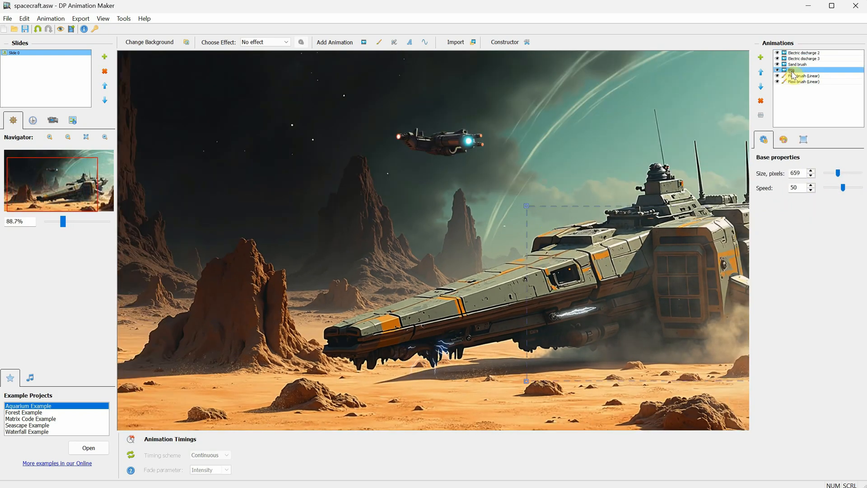
left_click(761, 72)
left_click(761, 72)
left_click(761, 72)
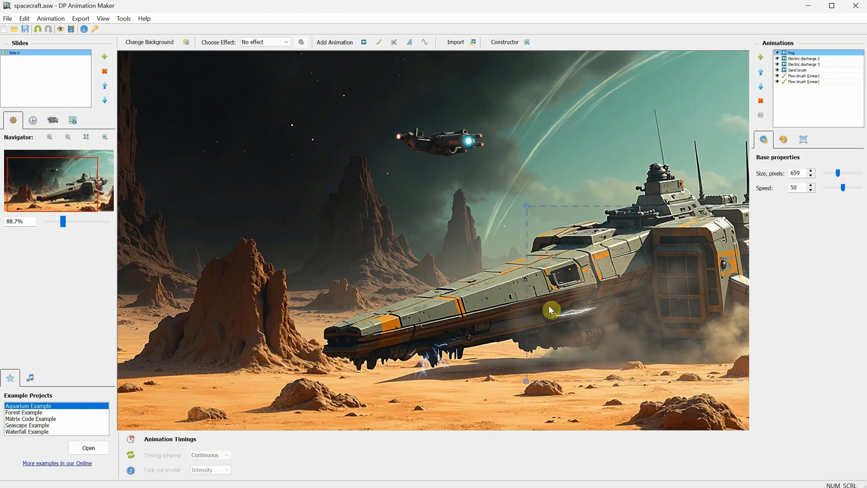
scroll(517, 199, "down", 2)
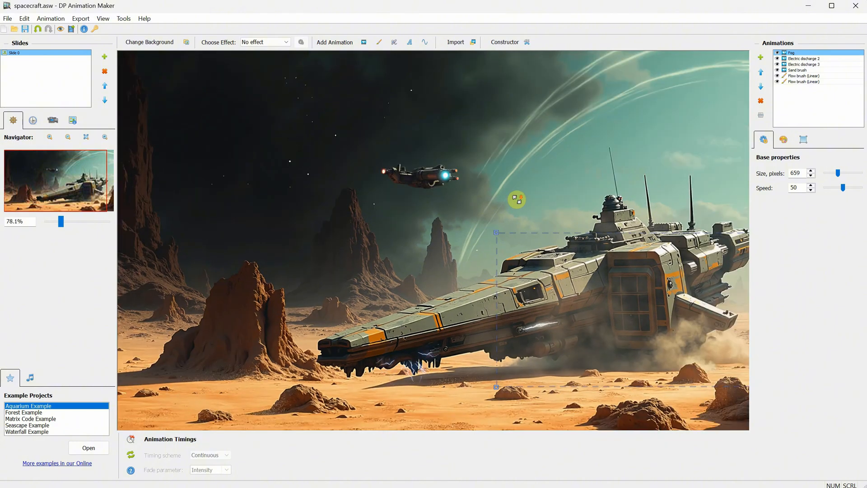
scroll(517, 199, "up", 2)
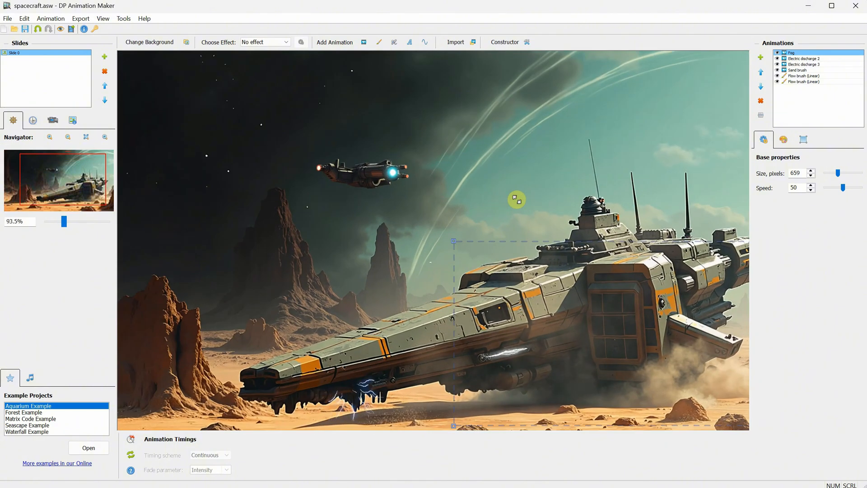
Add the Explosion effect from the standard animations and place it over the spacecraft's hull window
left_click(364, 43)
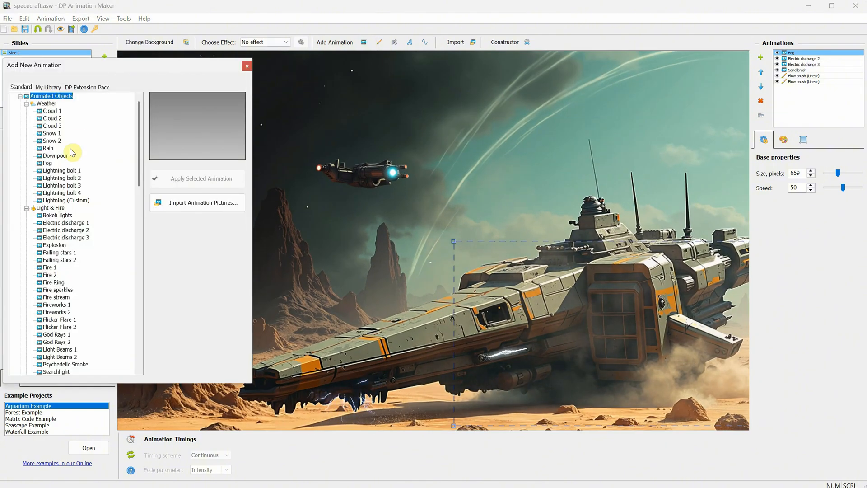
left_click(54, 246)
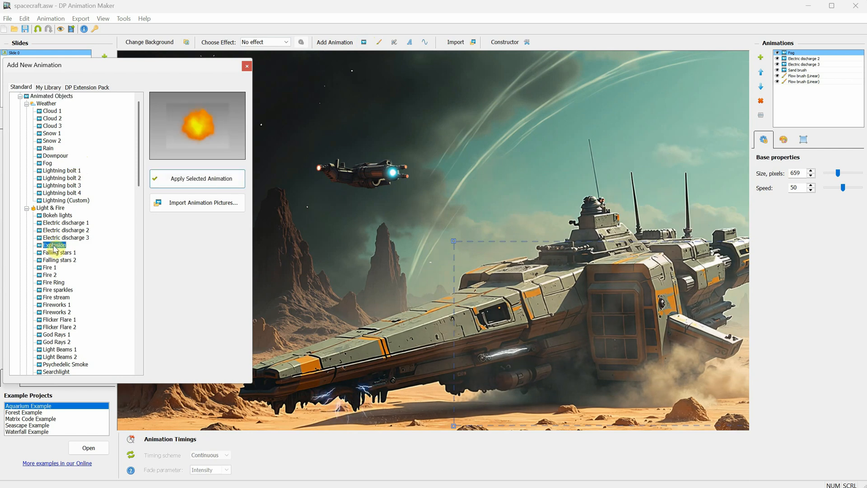
left_click(208, 178)
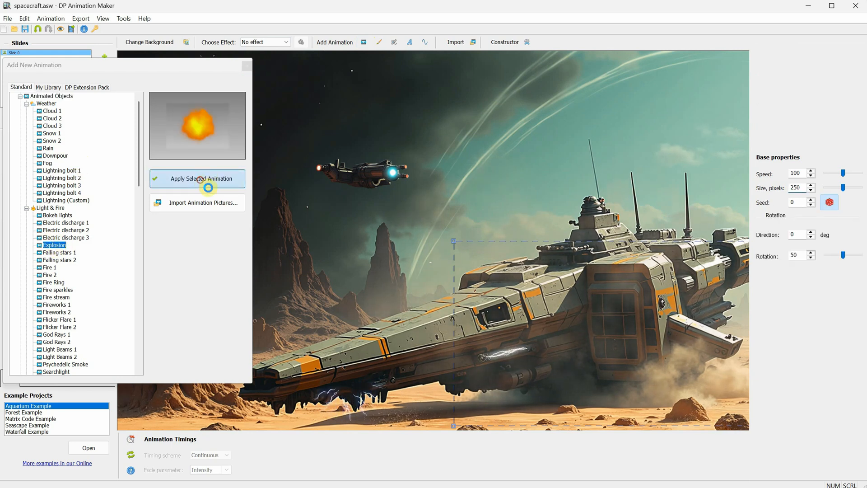
left_click(248, 68)
left_click_drag(410, 253, 516, 319)
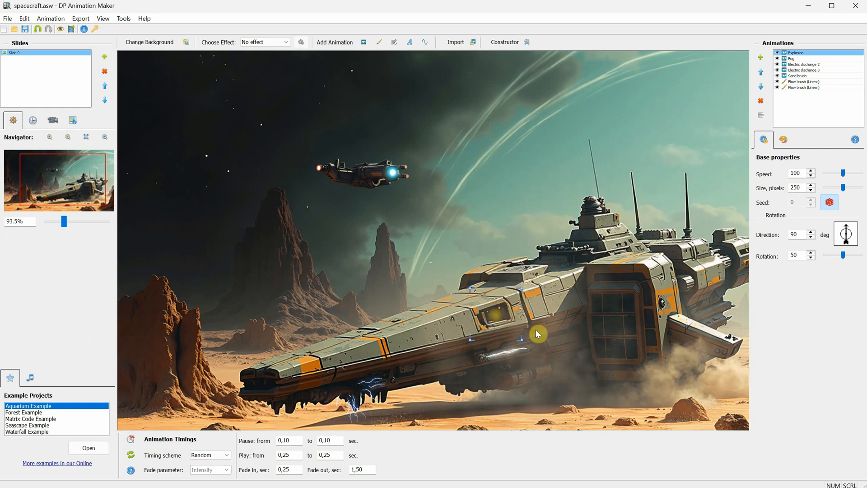
Add the Smoke 1 effect from the standard Light & Fire animations
left_click(364, 42)
scroll(72, 192, "down", 4)
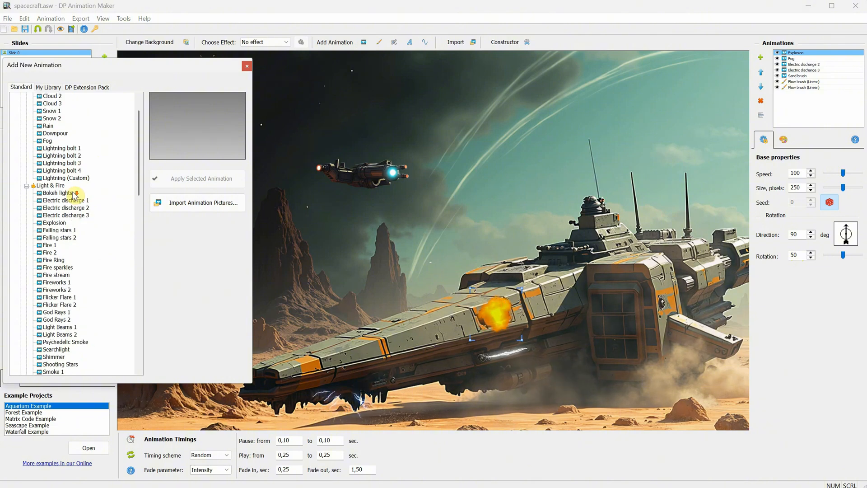
left_click(57, 305)
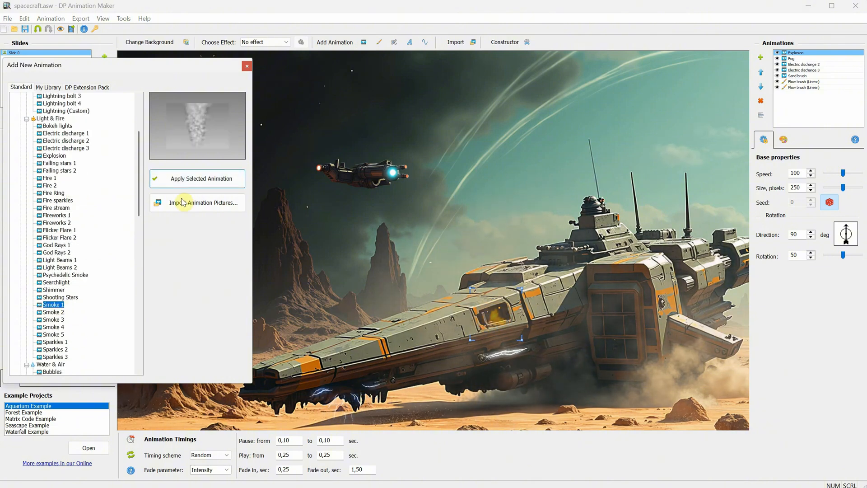
left_click(184, 178)
left_click(246, 68)
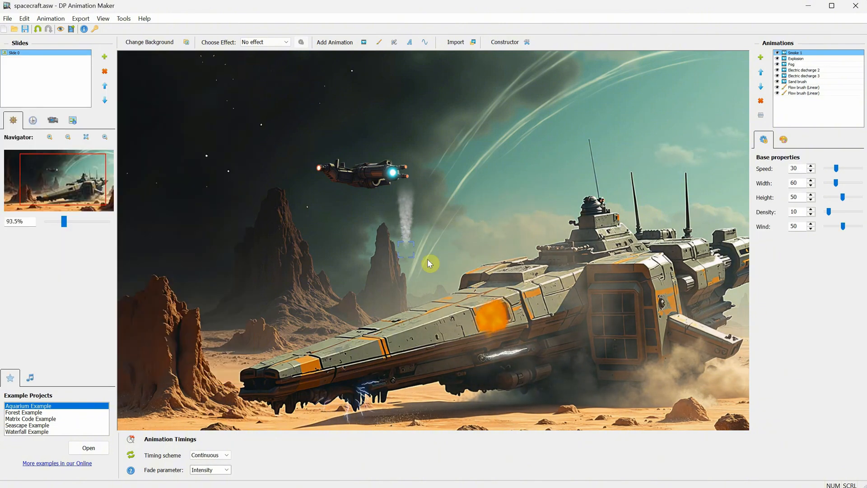
Place the smoke on the hull window and set its width to 145, height to 56 and wind to 100
scroll(408, 249, "up", 2)
left_click_drag(523, 331, 522, 331)
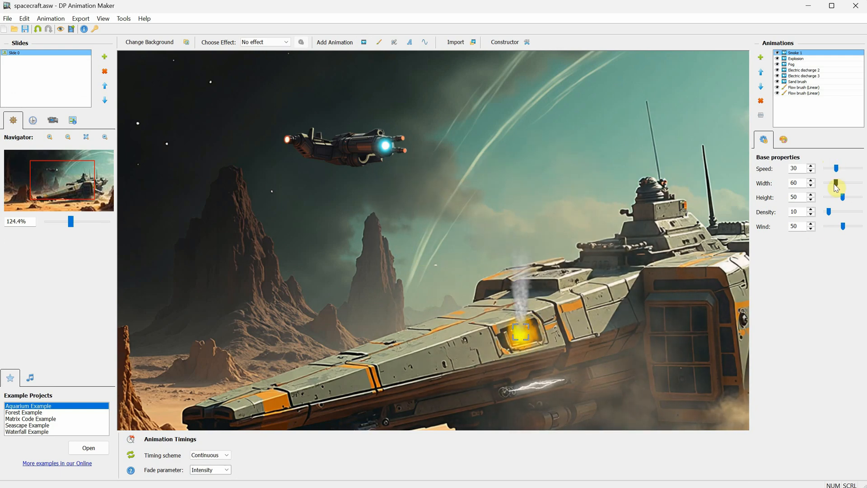
mouse_move(835, 182)
left_mouse_down()
mouse_move(851, 183)
mouse_move(844, 198)
left_mouse_up()
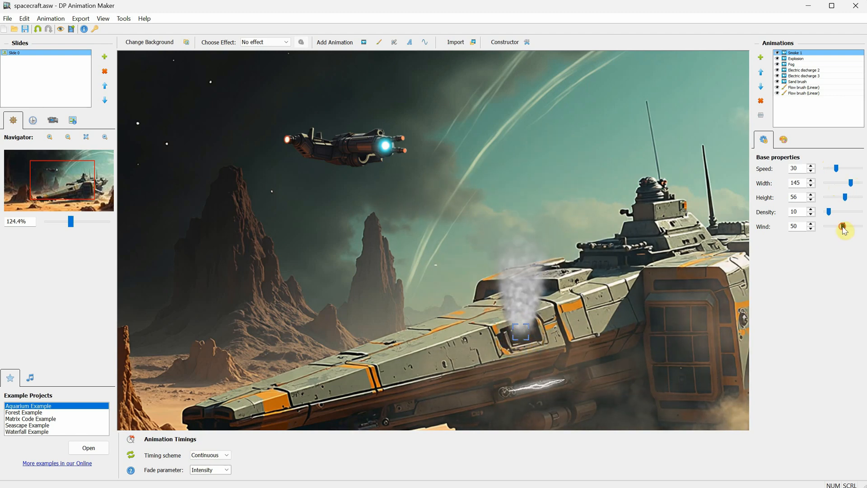
left_click_drag(843, 227, 863, 230)
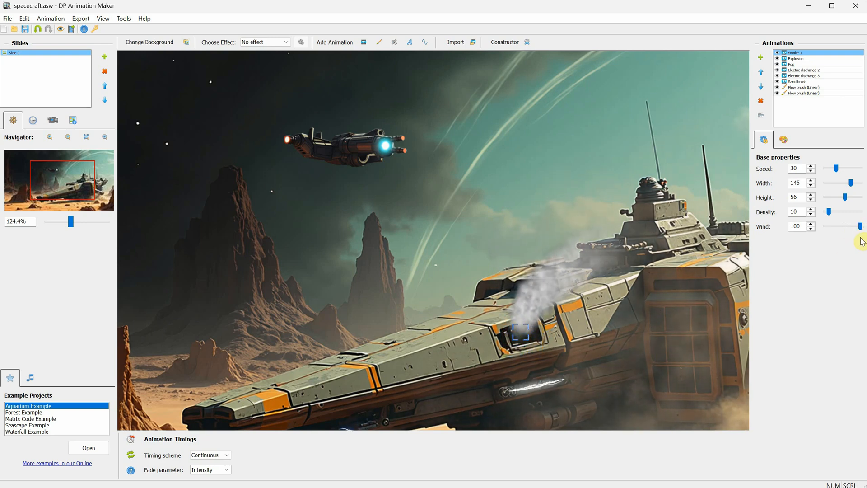
Color the smoke black and set its translucency to 80
left_click(783, 140)
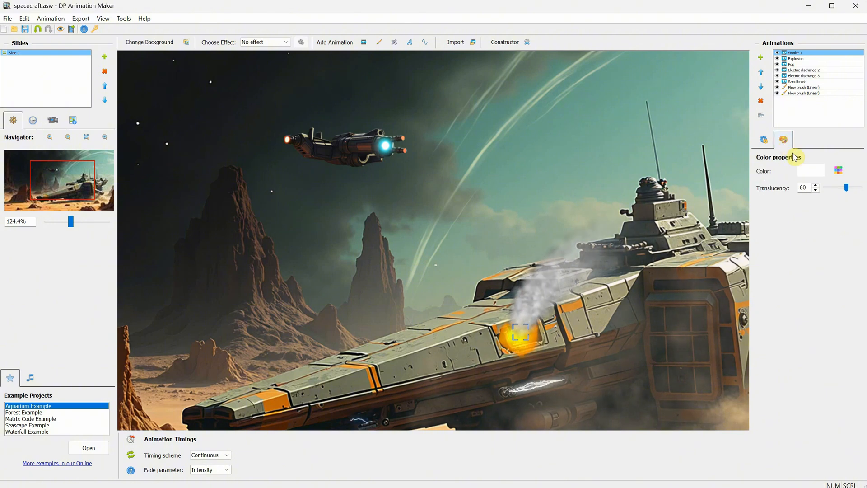
left_click(839, 171)
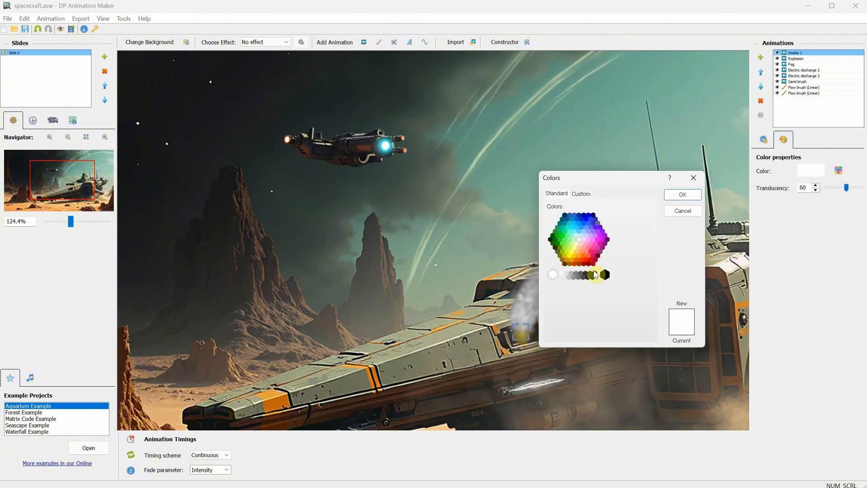
left_click(682, 195)
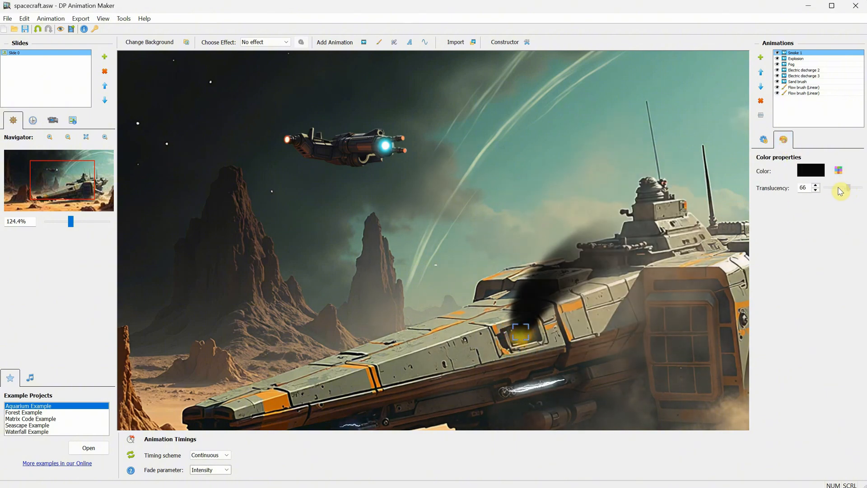
left_click_drag(846, 188, 853, 190)
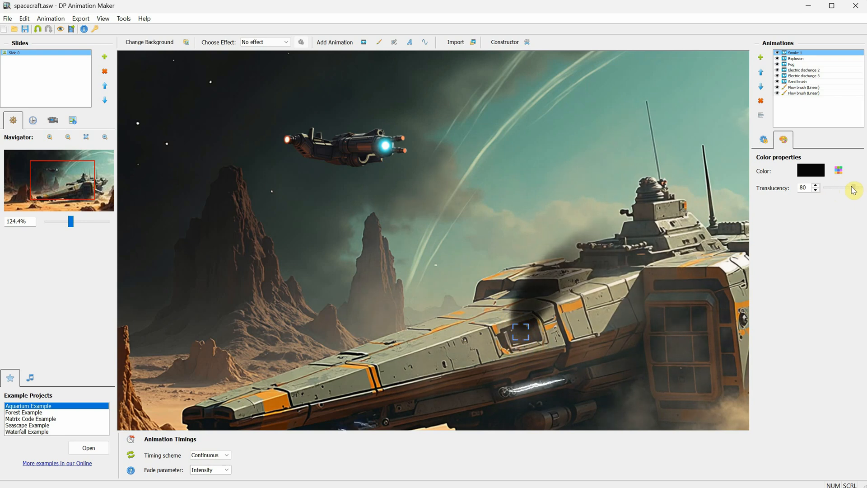
Move Smoke 1 below Explosion in the animation order and add the Smoke 5 effect from the standard Light & Fire animations
left_click(761, 89)
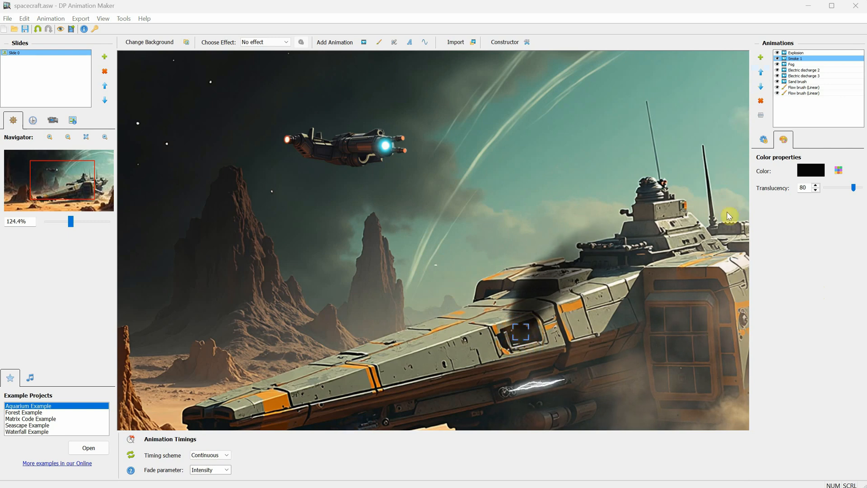
left_click(364, 42)
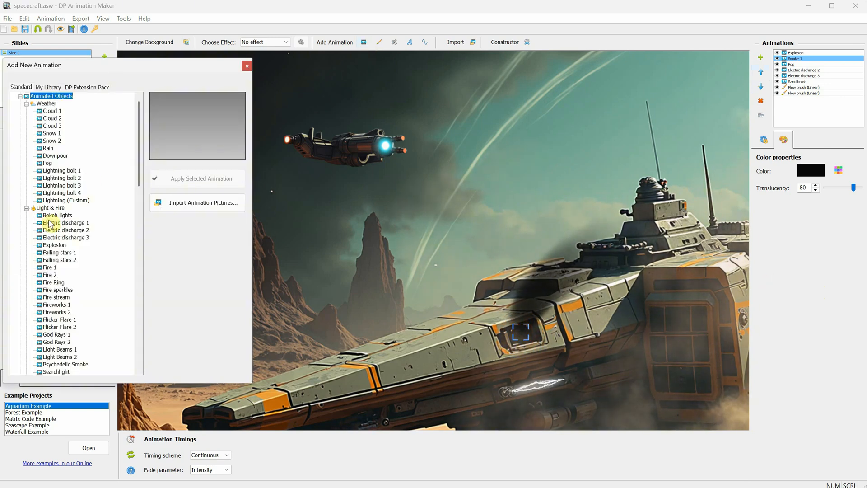
scroll(49, 224, "down", 4)
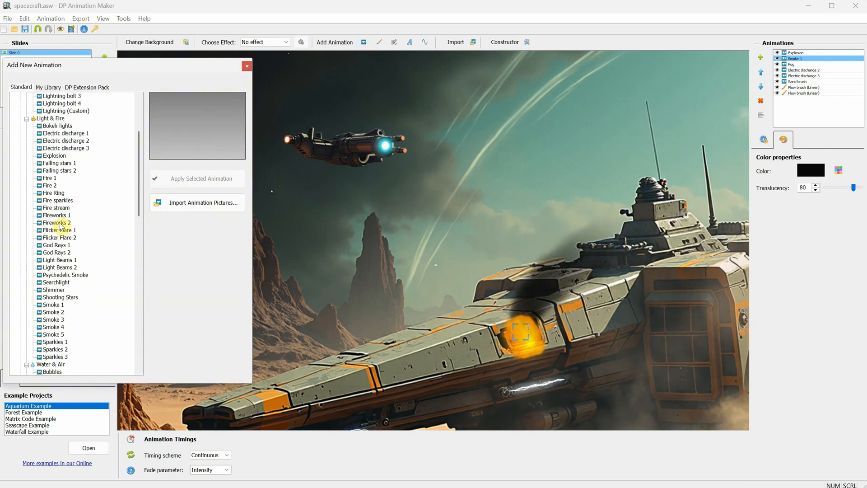
left_click(53, 334)
left_click(202, 179)
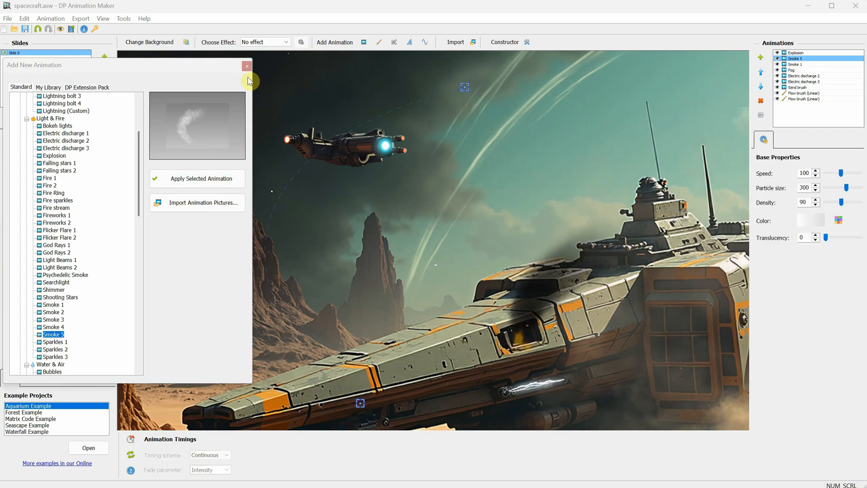
left_click(246, 67)
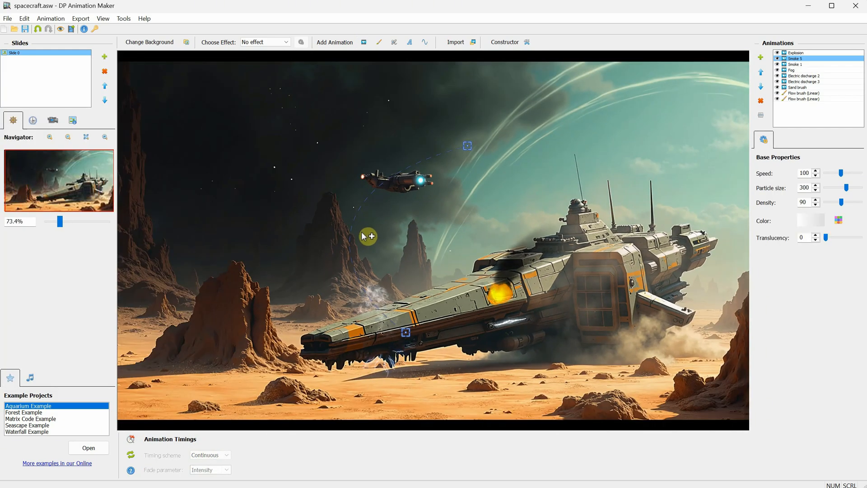
Route the Smoke 5 path from the hull window in an upward arc over the spacecraft to the sky's right edge
scroll(362, 233, "down", 1)
left_click_drag(405, 331, 511, 287)
scroll(467, 151, "down", 1)
left_click_drag(462, 159, 734, 160)
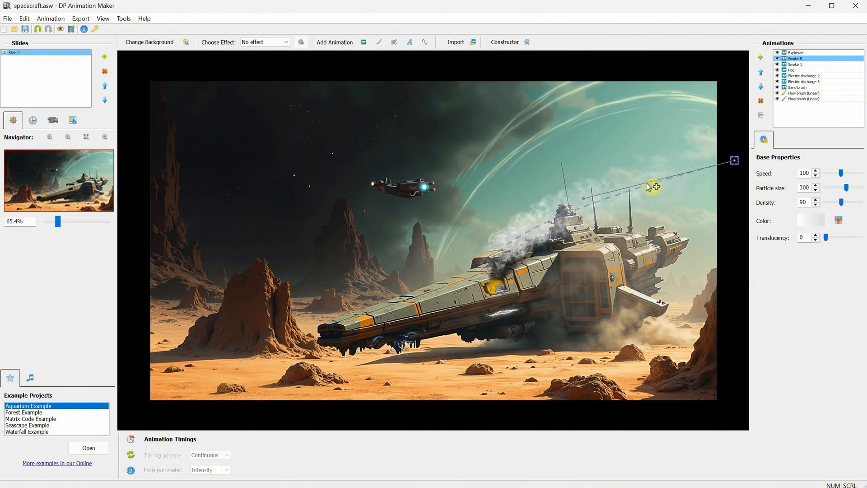
left_click_drag(444, 252, 503, 190)
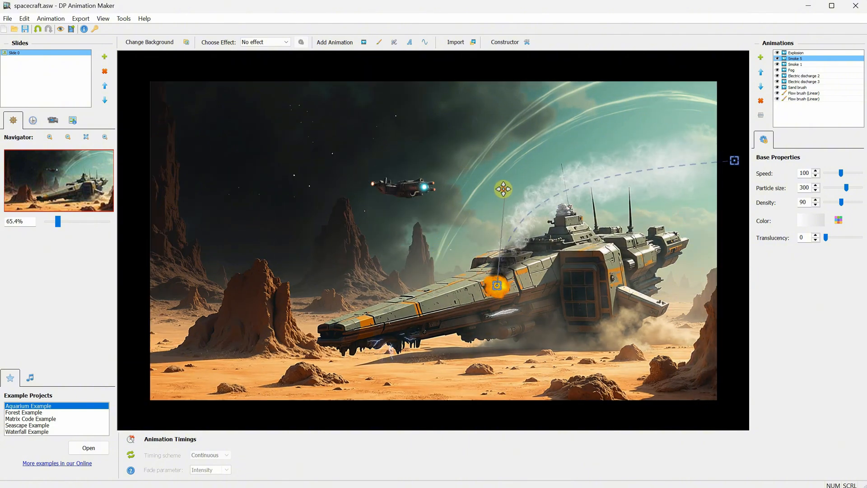
left_click_drag(734, 161, 747, 143)
scroll(536, 233, "up", 4)
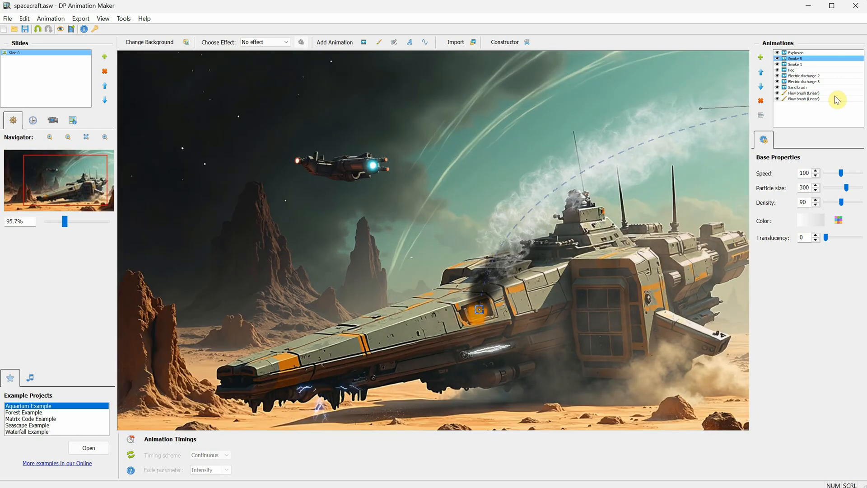
Color the Smoke 5 trail with a near-black gradient
left_click(839, 221)
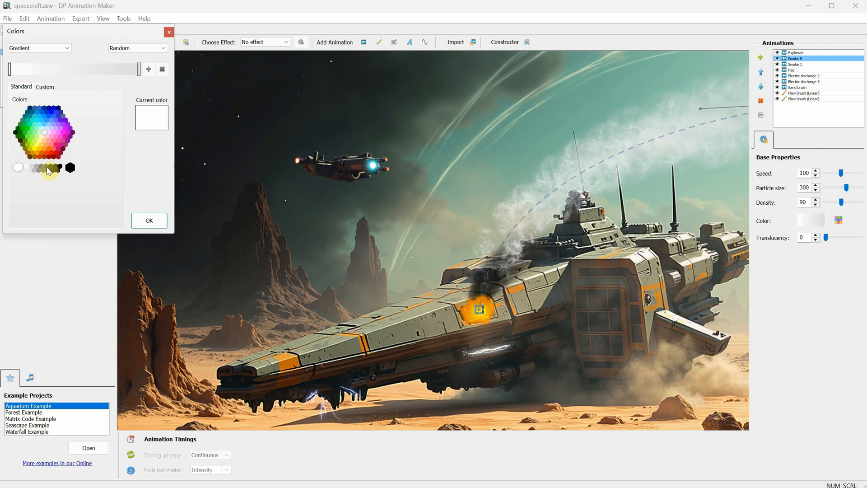
left_click(47, 169)
left_click(51, 170)
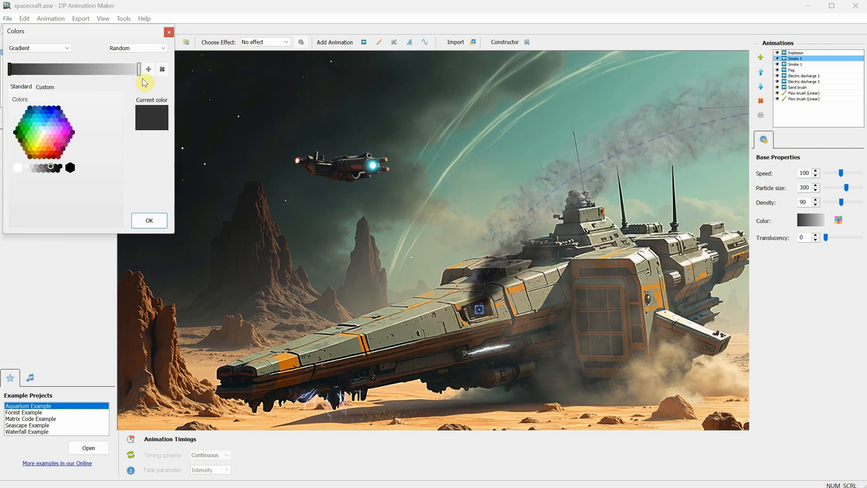
left_click(61, 169)
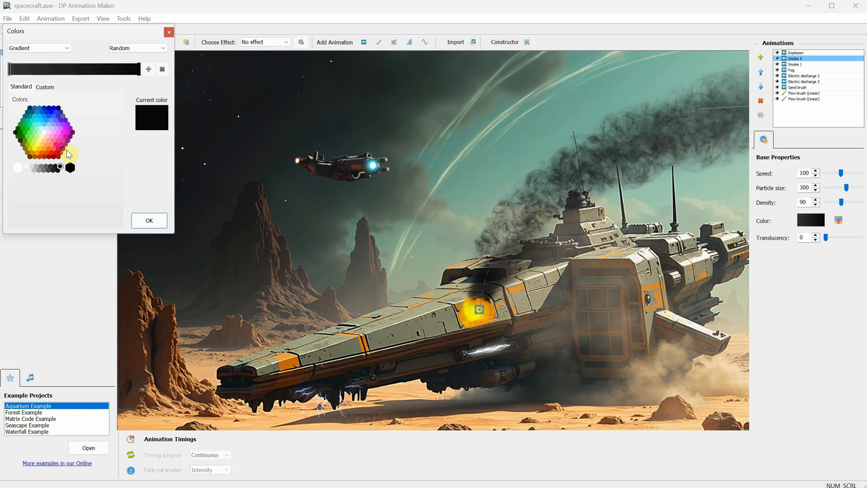
left_click(156, 221)
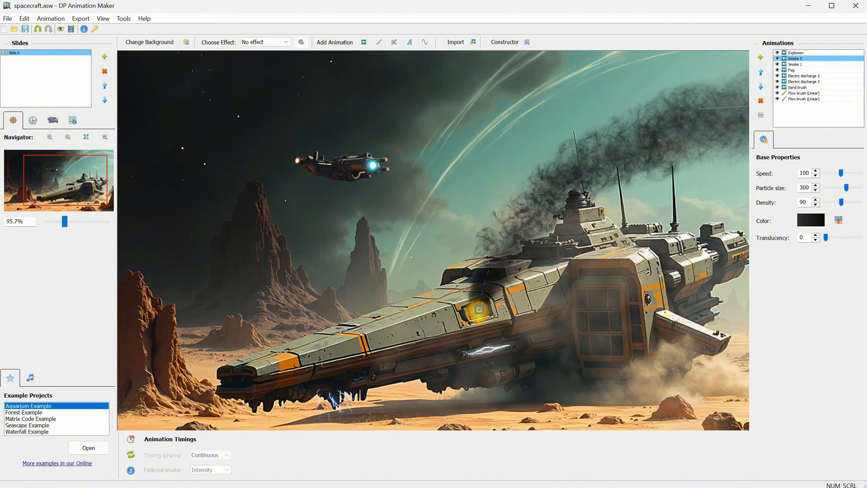
Set Smoke 5 to speed 48, particle size 284, density 159 and translucency 53, and fine-tune the curve of its path
mouse_move(826, 237)
left_mouse_down()
mouse_move(852, 239)
mouse_move(833, 237)
left_mouse_up()
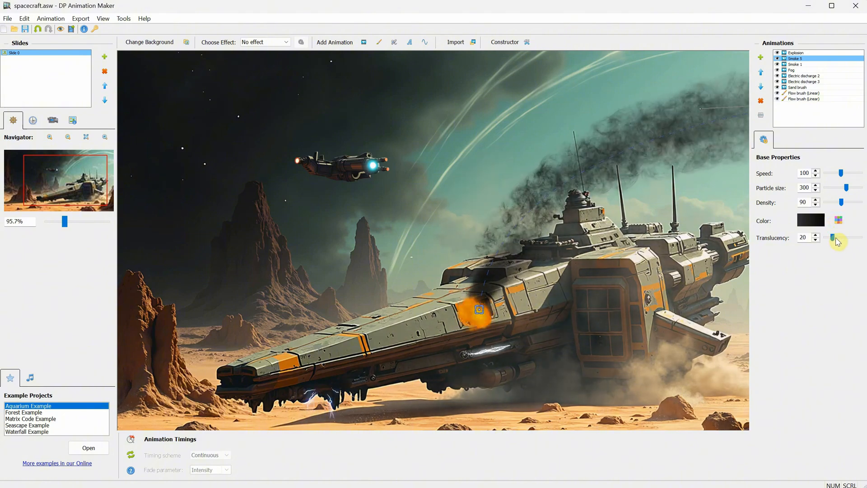
left_click_drag(841, 173, 853, 201)
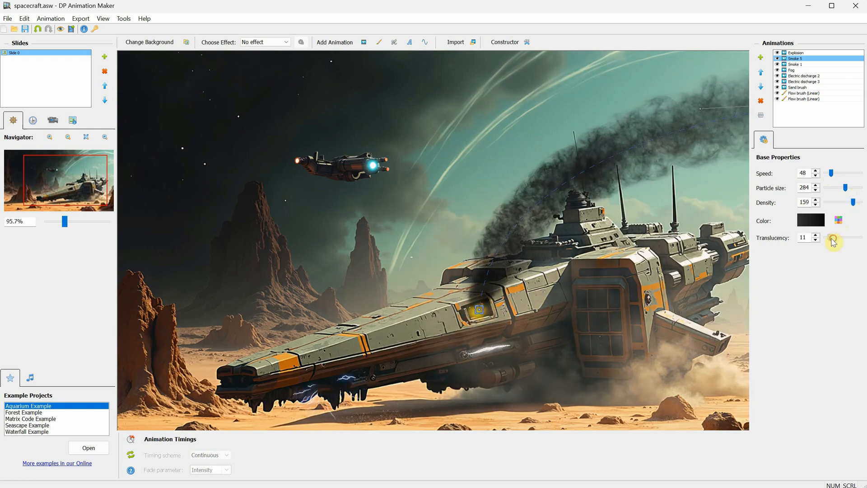
left_click_drag(832, 238, 843, 239)
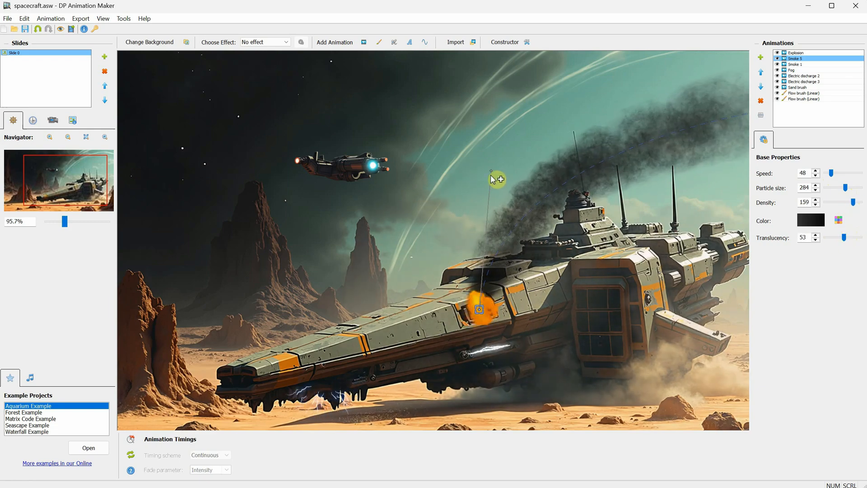
left_click_drag(490, 171, 506, 166)
scroll(508, 165, "down", 2)
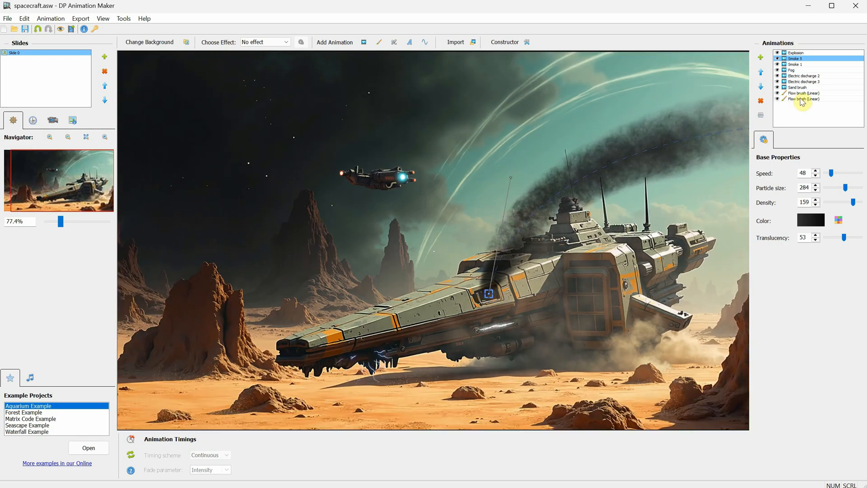
Add the Twinkling stars airbrush just above the lowest flow brush in the animation order
left_click(802, 99)
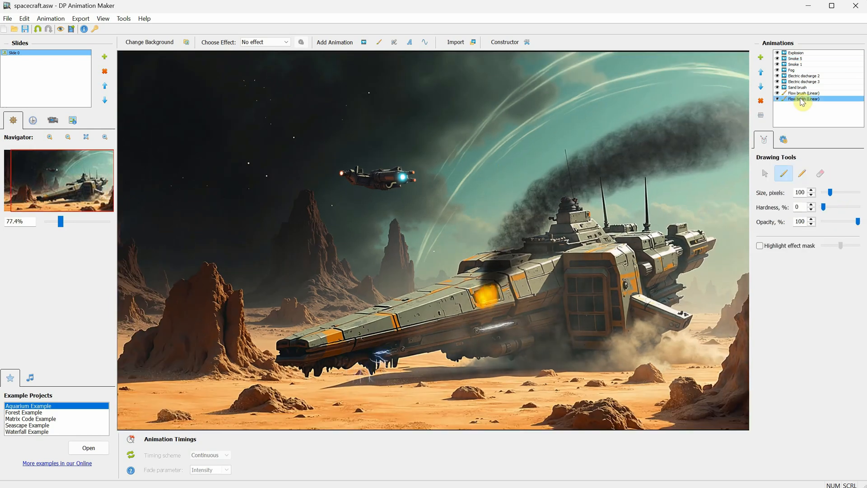
left_click(364, 43)
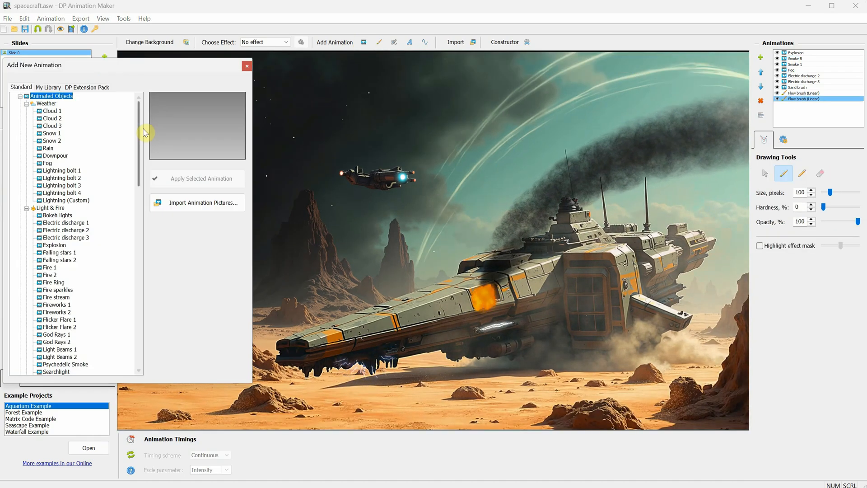
left_click_drag(139, 128, 163, 314)
left_click(20, 335)
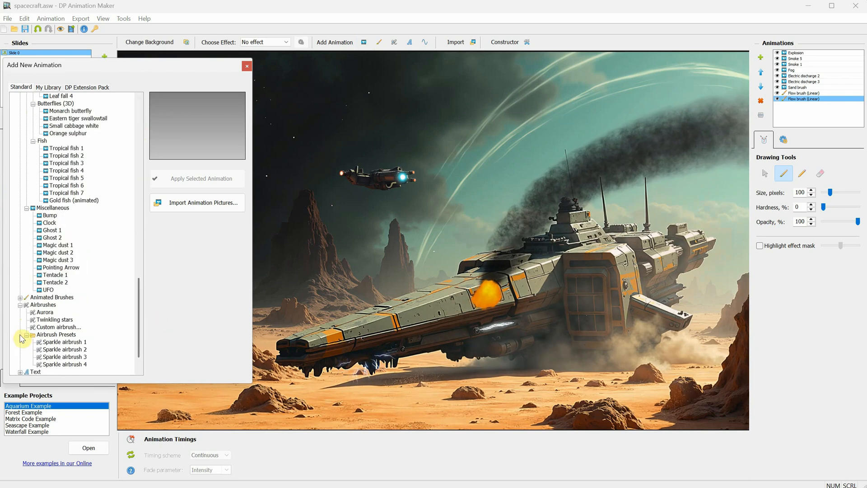
left_click(52, 319)
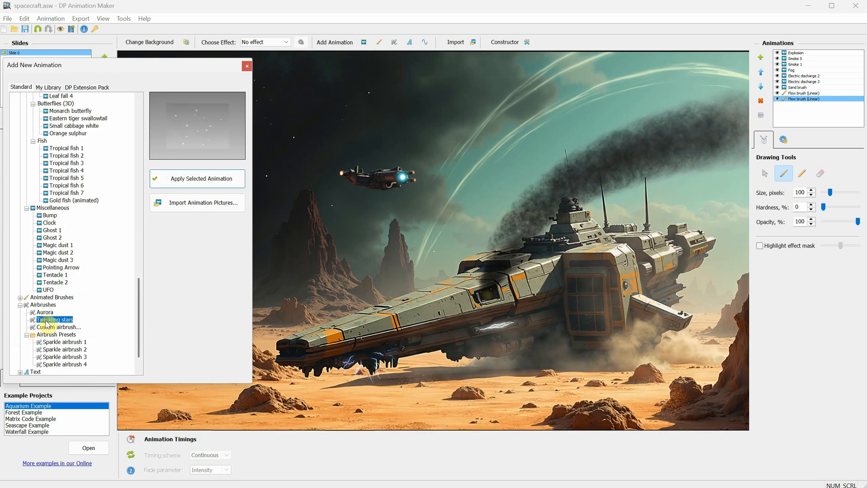
left_click(199, 179)
left_click(244, 69)
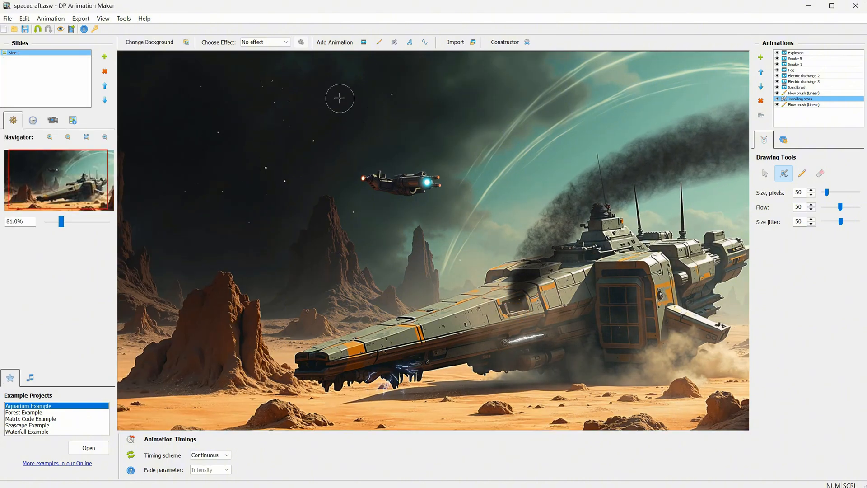
Set the twinkling stars' size to 15 pixels and move them to the top of the animation order
scroll(351, 138, "up", 5)
left_click(785, 139)
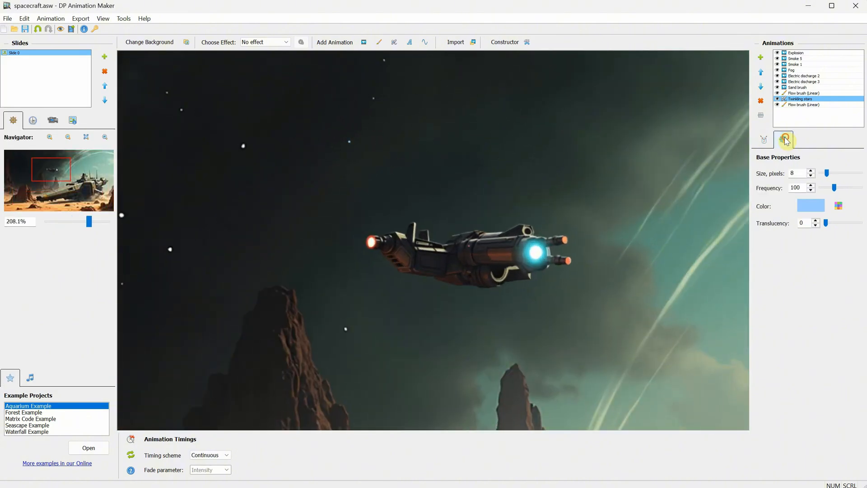
left_click_drag(827, 174, 834, 176)
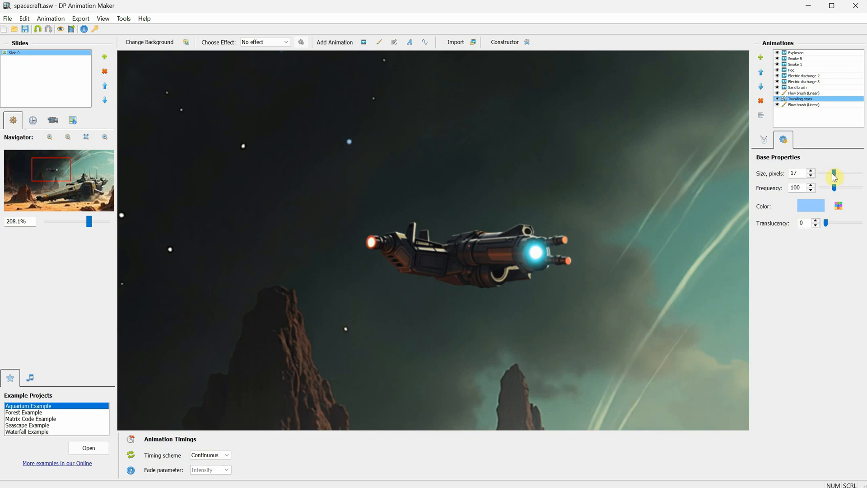
left_click(760, 73)
left_click(760, 72)
left_click(760, 73)
left_click(760, 73)
left_click(760, 73)
left_click(761, 73)
left_click(760, 72)
left_click(760, 72)
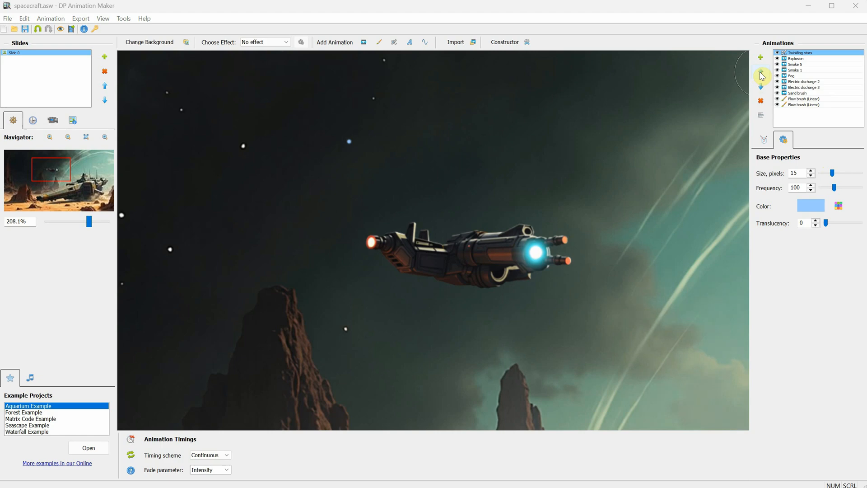
Color the twinkling stars white and set their frequency to 59
left_click(811, 209)
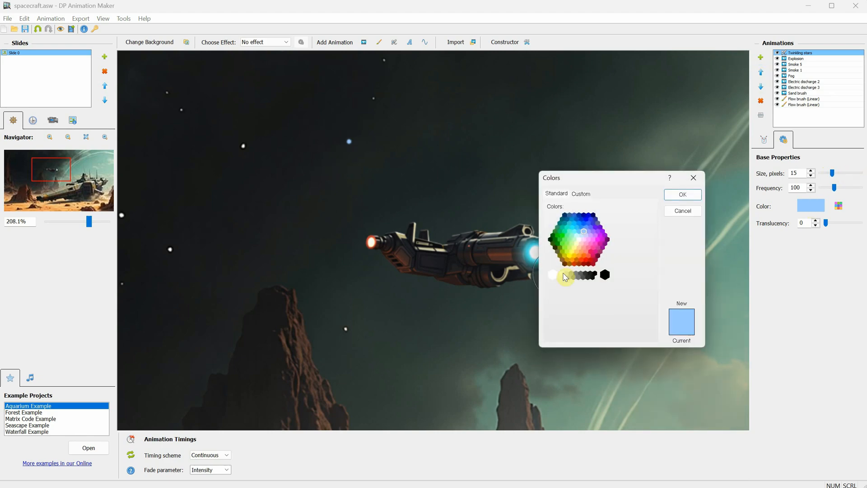
left_click(682, 195)
scroll(377, 176, "down", 5)
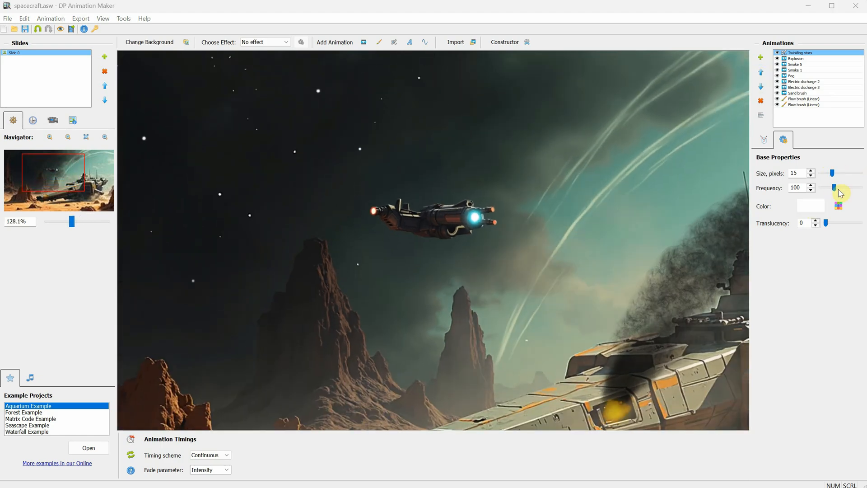
left_click_drag(834, 188, 829, 187)
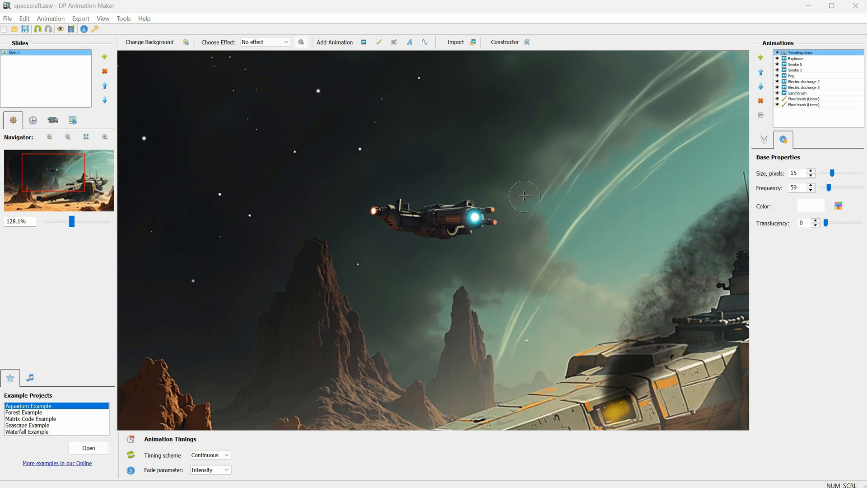
Add the Searchlight effect from the standard Light & Fire animations and place its origin on the flying ship's blue light
left_click(363, 42)
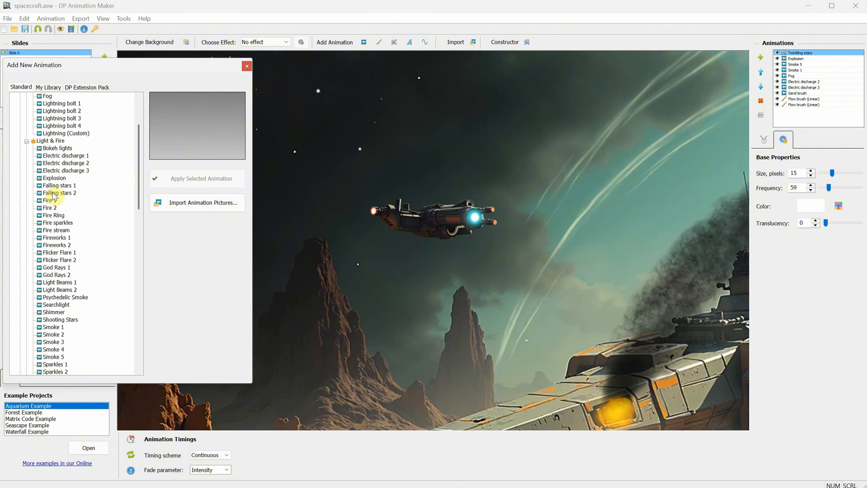
left_click(55, 305)
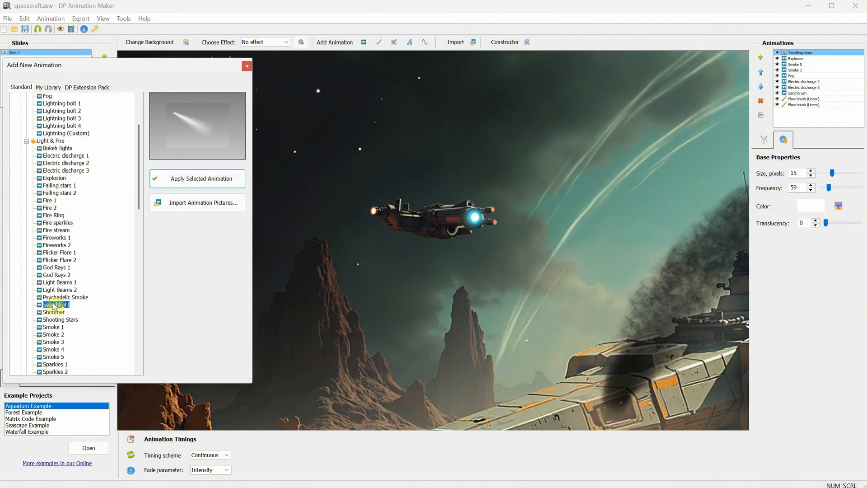
left_click(199, 179)
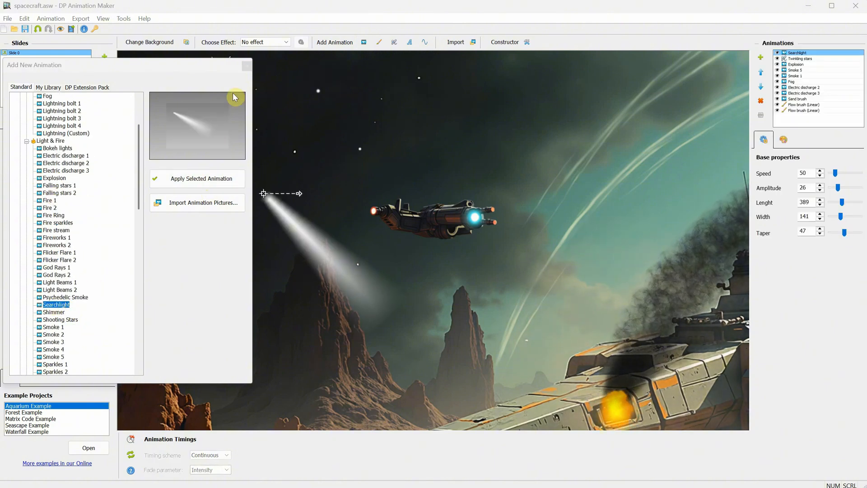
left_click(247, 66)
left_click_drag(263, 194, 481, 219)
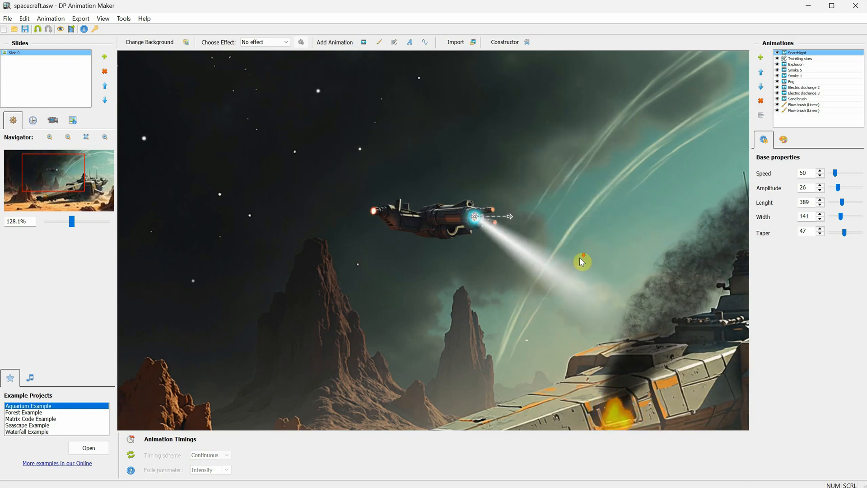
Aim the searchlight at the landed spacecraft's hull, reduce its amplitude and narrow the beam
scroll(580, 258, "down", 3)
scroll(578, 254, "up", 3)
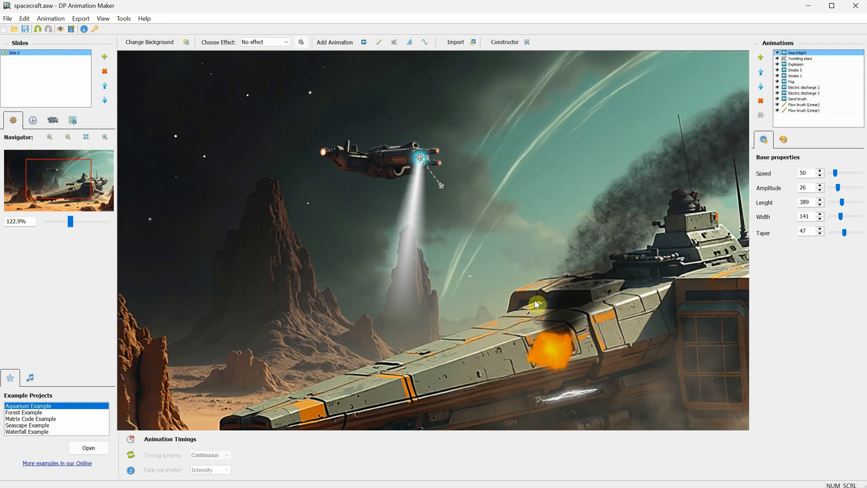
left_click_drag(838, 185, 834, 217)
Color the searchlight beam light cyan and set its translucency to 14
left_click(783, 140)
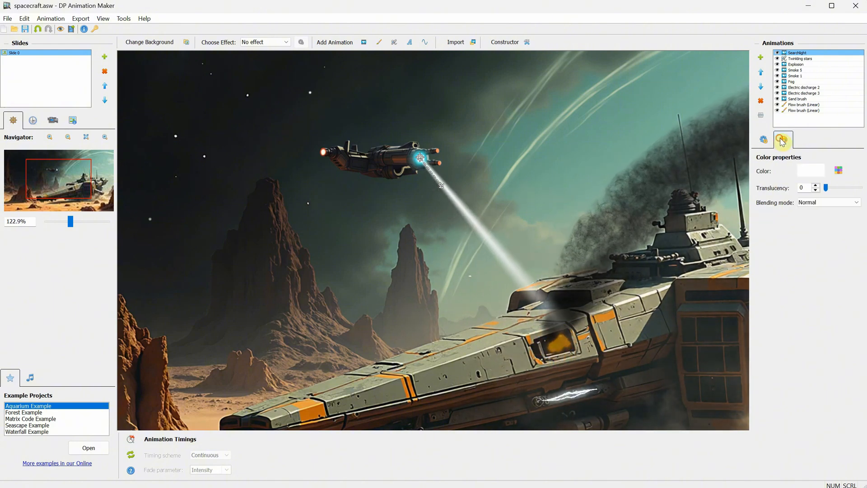
left_click(838, 168)
left_click(574, 232)
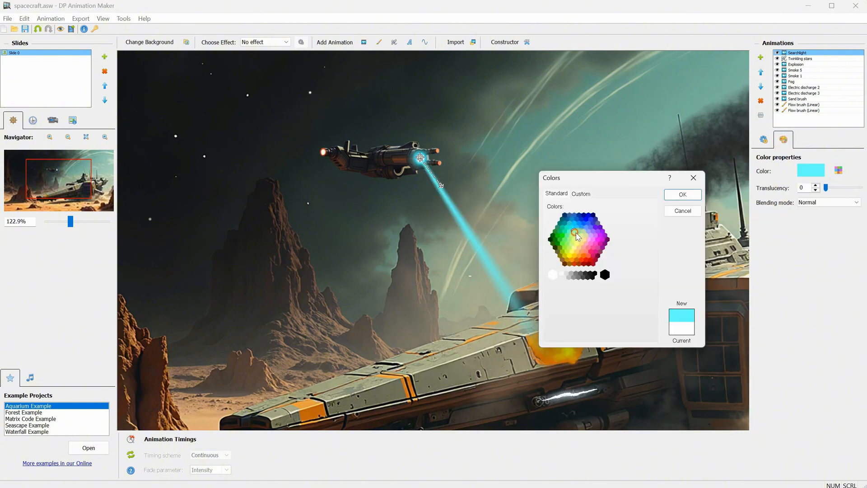
left_click(682, 194)
left_click_drag(826, 188, 839, 190)
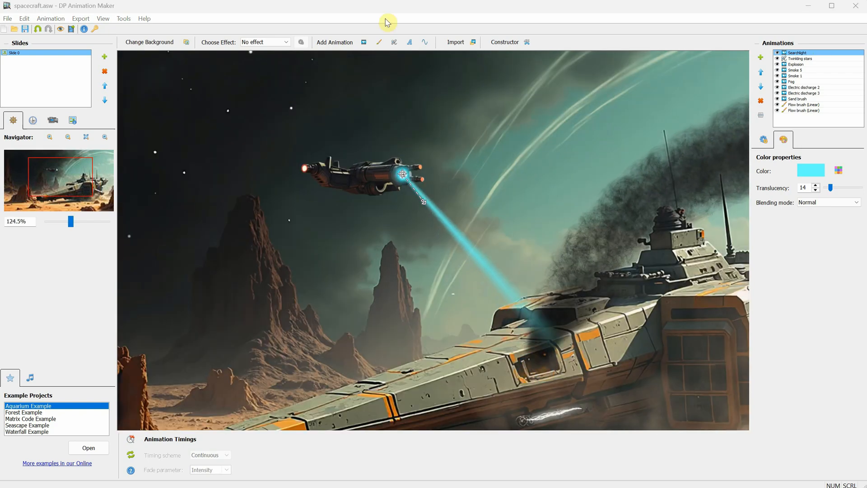
Add the Drift brush from the standard warping brushes and set its size to 79 pixels
left_click(379, 42)
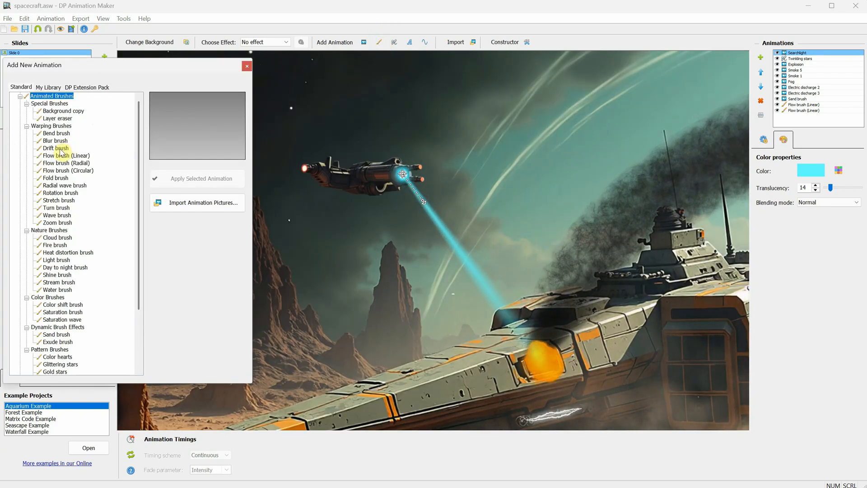
left_click(56, 148)
left_click(175, 179)
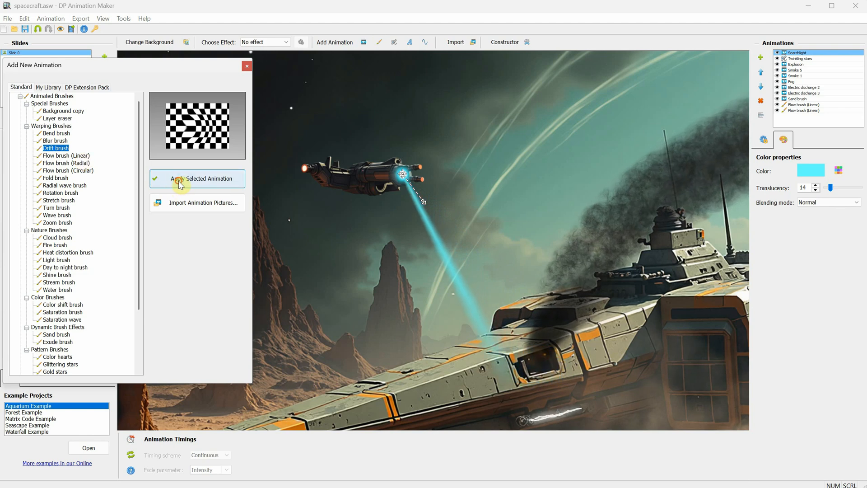
left_click(246, 68)
left_click_drag(830, 193, 829, 193)
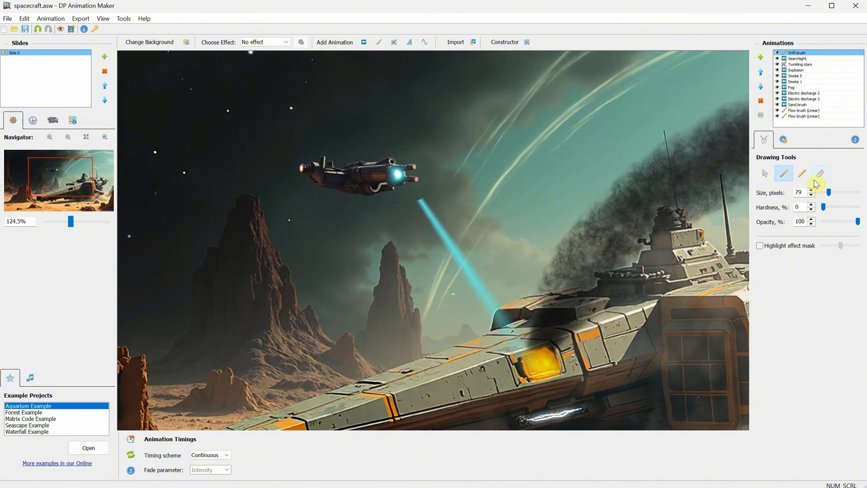
Apply the drift brush to the whole scene with direction 91, amplitudes 7 and 6, and the Random motion type
left_click(786, 141)
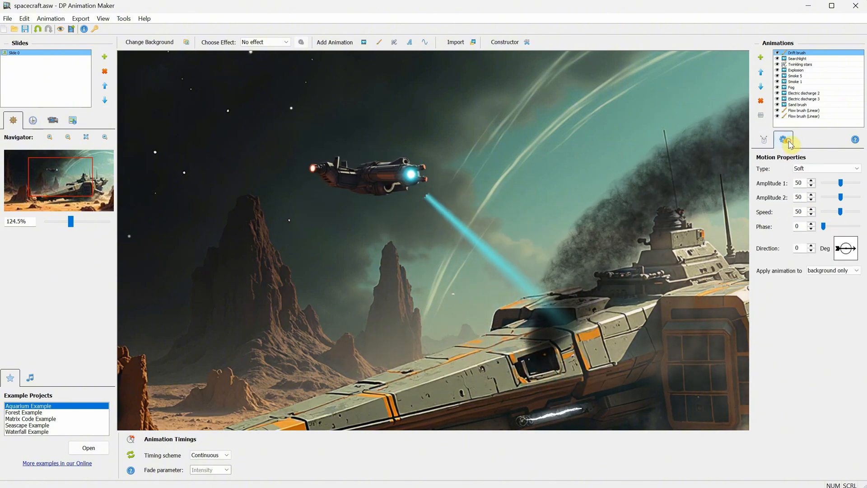
left_click(822, 270)
left_click(832, 288)
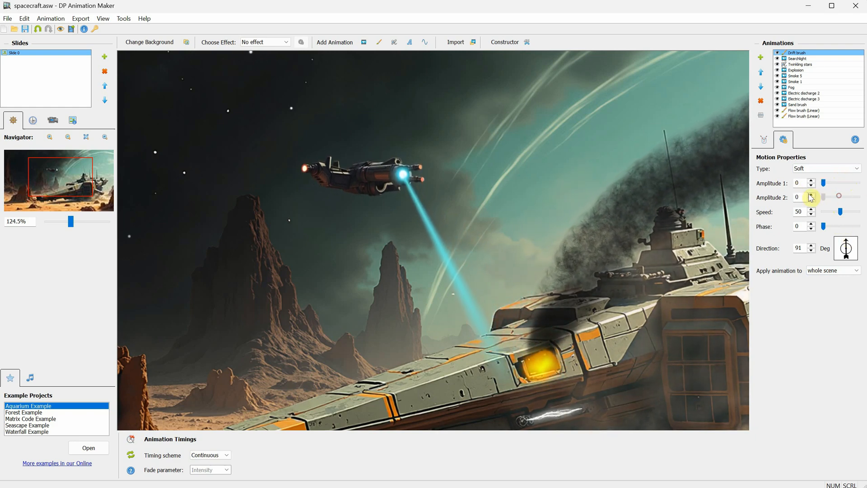
left_click_drag(808, 195, 827, 184)
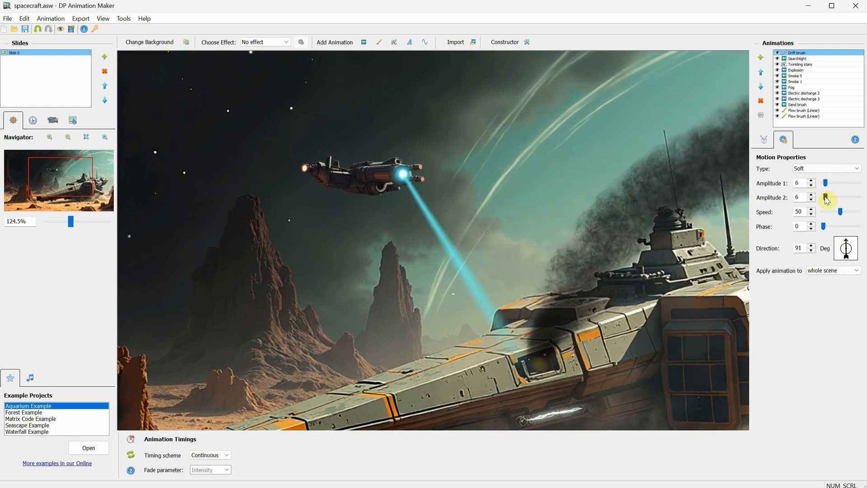
left_click(824, 168)
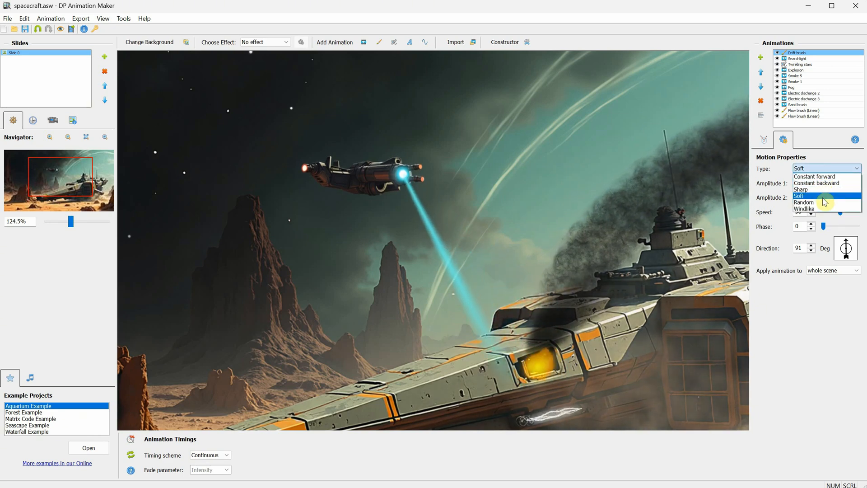
left_click(824, 203)
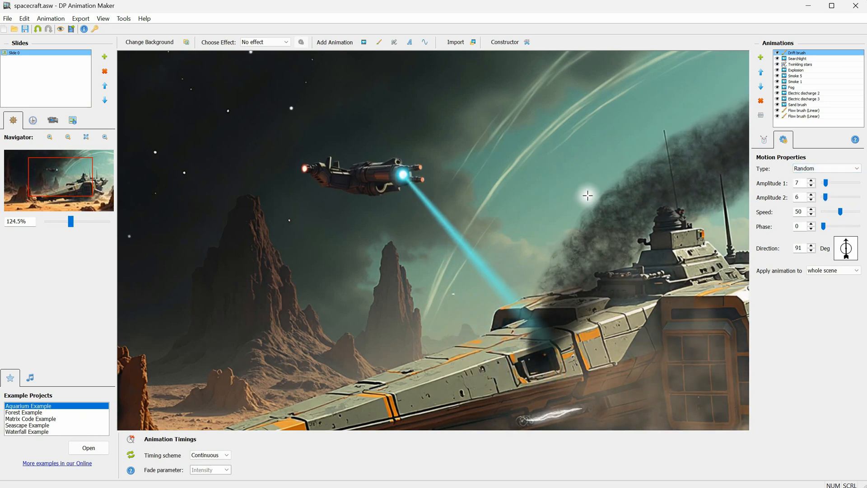
Set the drift brush's motion speed to 100
scroll(340, 183, "up", 3)
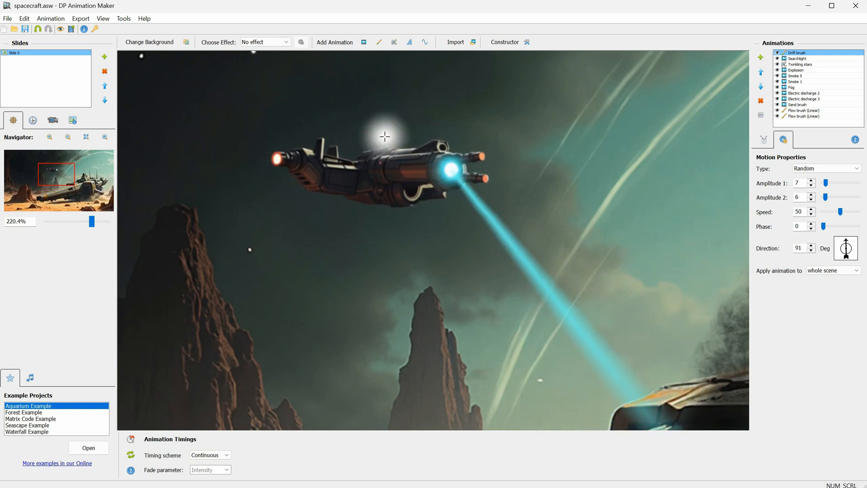
scroll(404, 224, "down", 4)
scroll(694, 238, "down", 3)
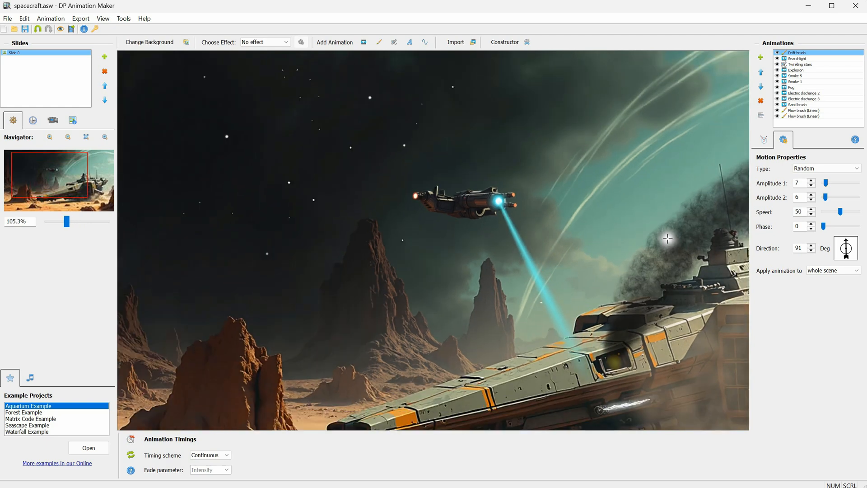
left_click_drag(840, 212, 865, 212)
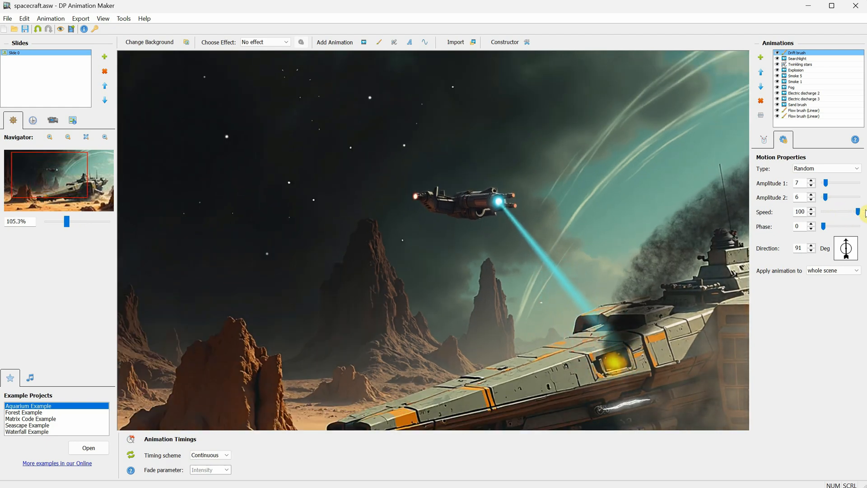
scroll(668, 240, "down", 5)
scroll(669, 239, "up", 2)
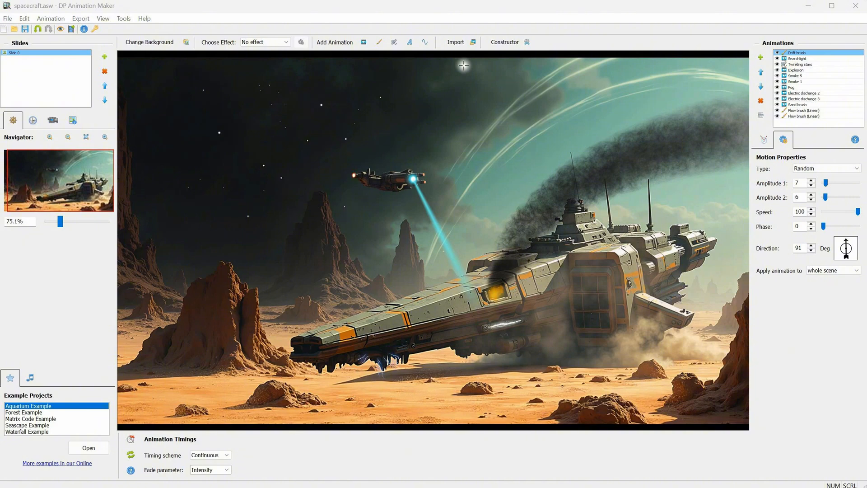
Import the pictures drone1.png and drone2.png from the Resources folder as animation frames
left_click(466, 44)
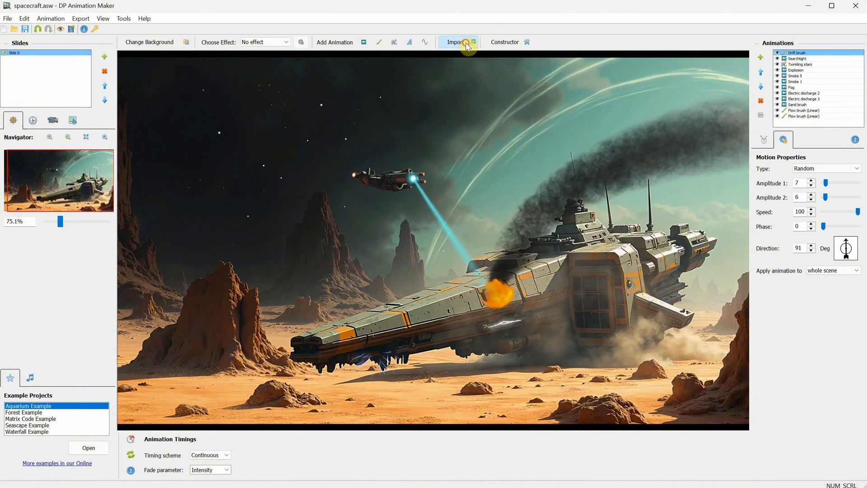
left_click(515, 225)
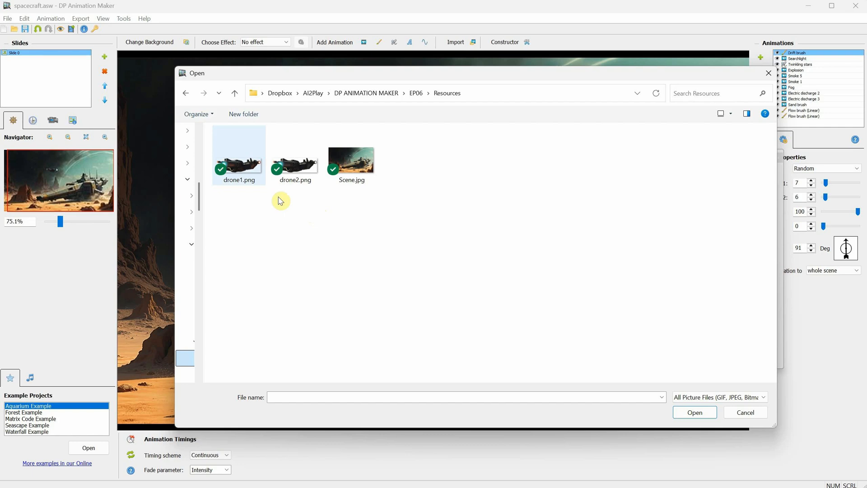
left_click(251, 175)
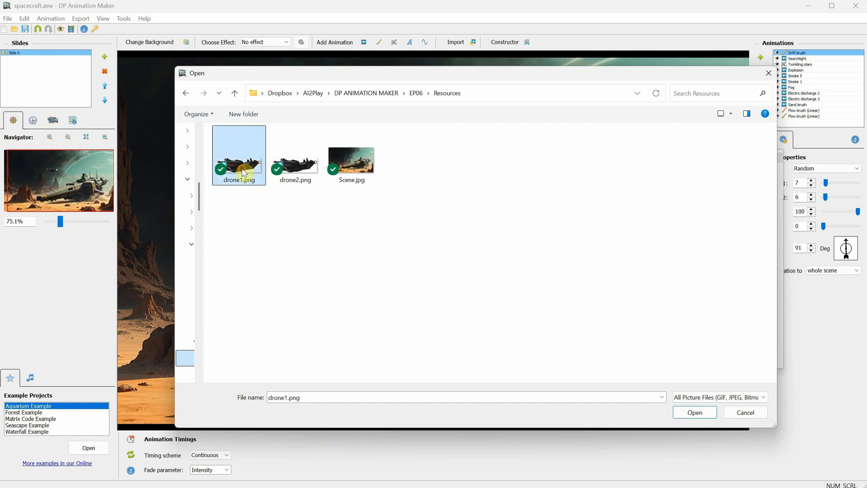
left_click(301, 174, "ctrl")
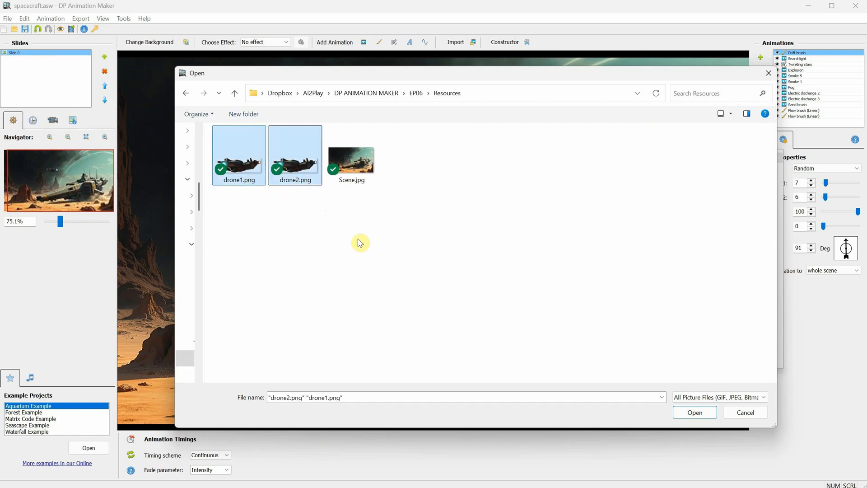
left_click(693, 412)
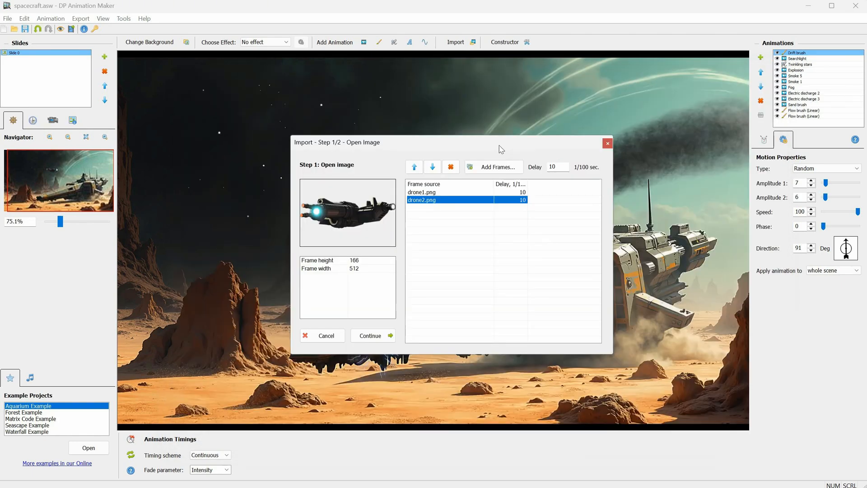
Choose the One-way Path motion template for the drone frames and finish the import
left_click(386, 338)
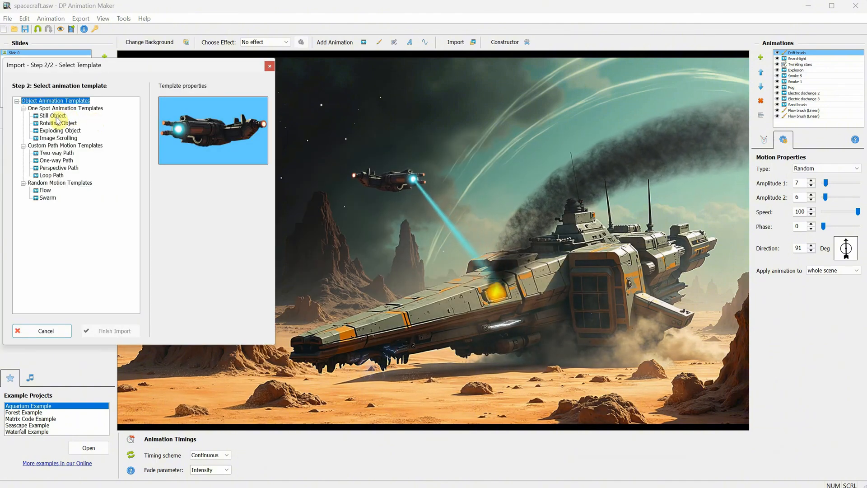
left_click(56, 160)
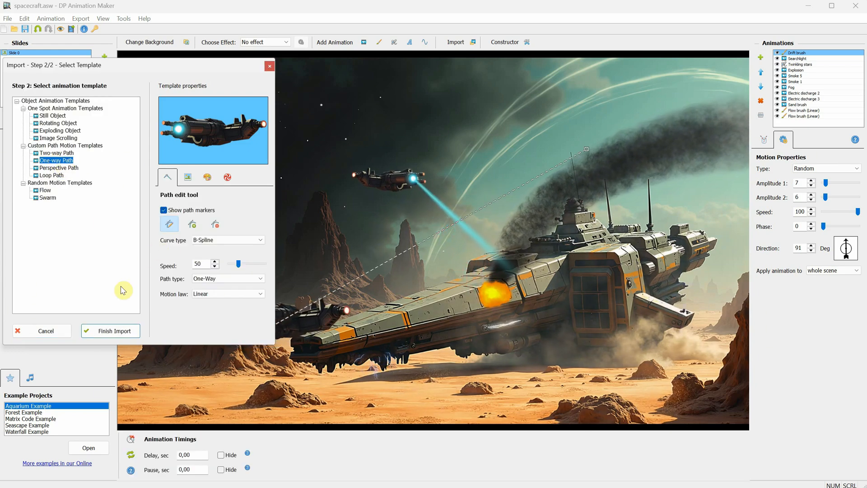
left_click(111, 331)
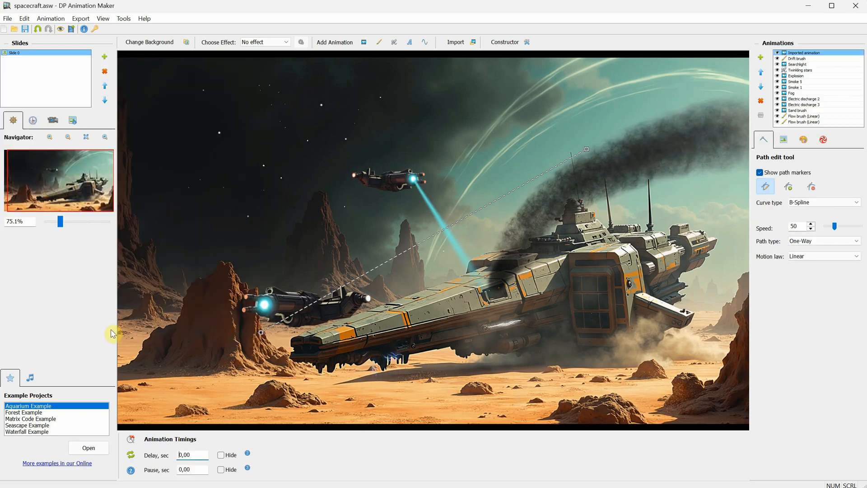
Set the drone's frame animation speed to 51 and its image size to 200 px
left_click(789, 147)
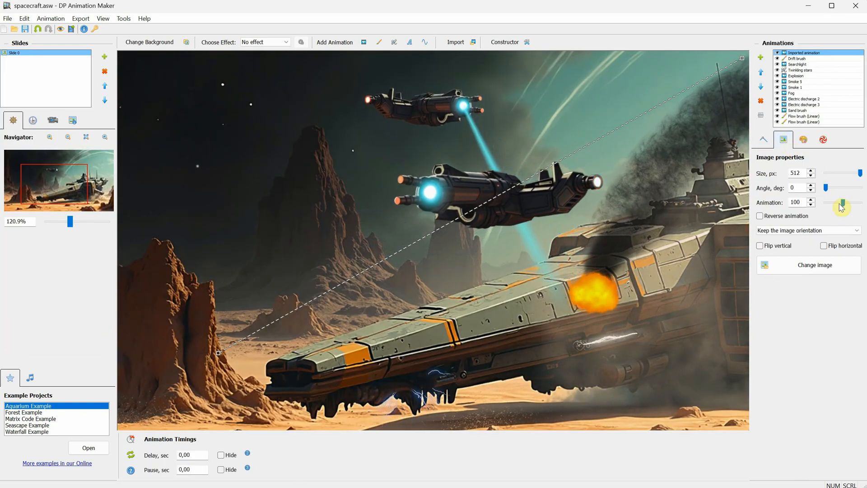
mouse_move(843, 203)
left_mouse_down()
mouse_move(815, 203)
mouse_move(834, 206)
left_mouse_up()
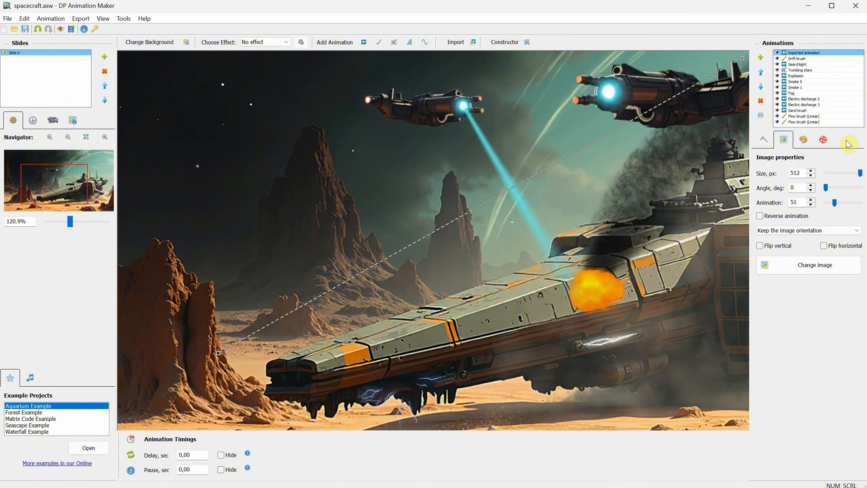
left_click(856, 176)
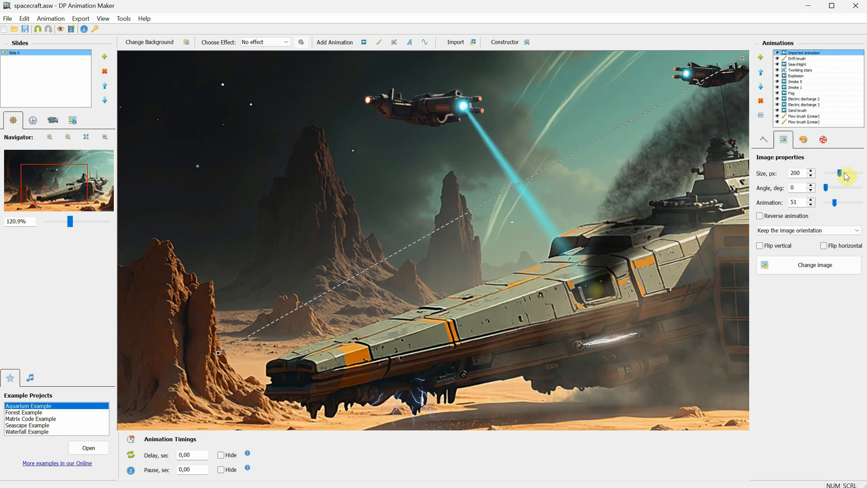
Curve the drone's path across the sky, around a loop beyond the scene's right edge and back down past its left edge
scroll(527, 213, "down", 5)
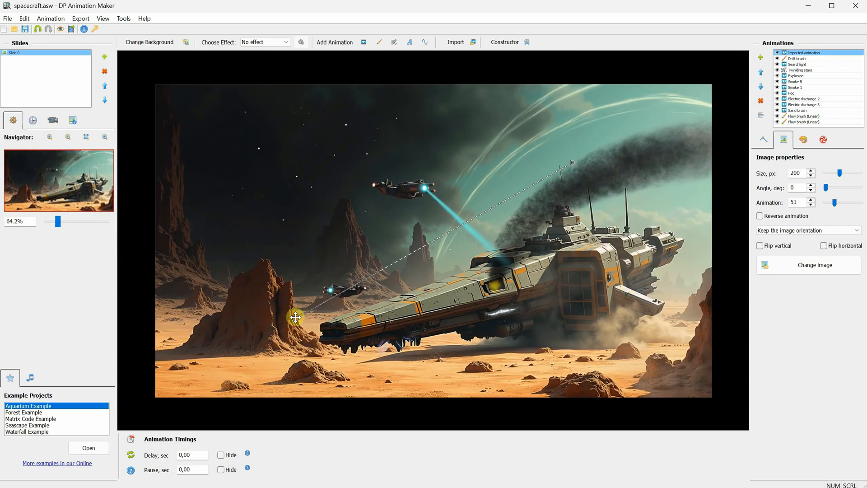
left_click_drag(573, 162, 740, 177)
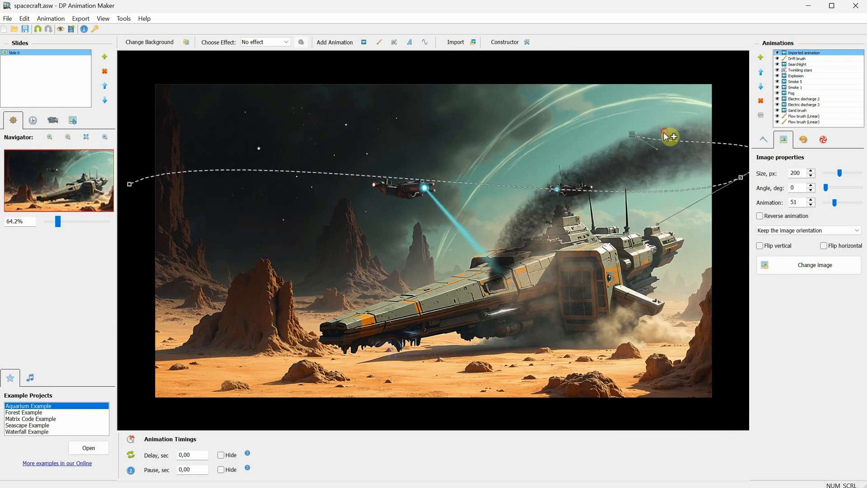
left_click_drag(565, 129, 517, 136)
scroll(517, 135, "down", 3)
left_click_drag(211, 182, 138, 286)
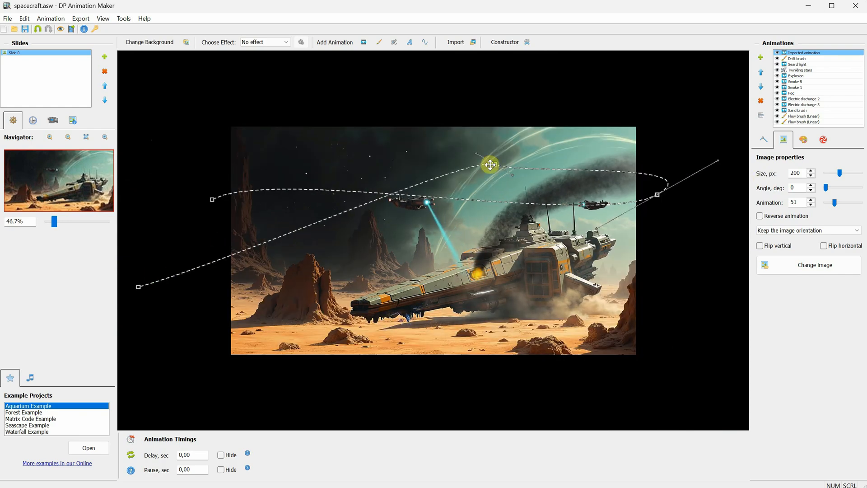
left_click_drag(512, 175, 541, 150)
left_click_drag(138, 286, 131, 290)
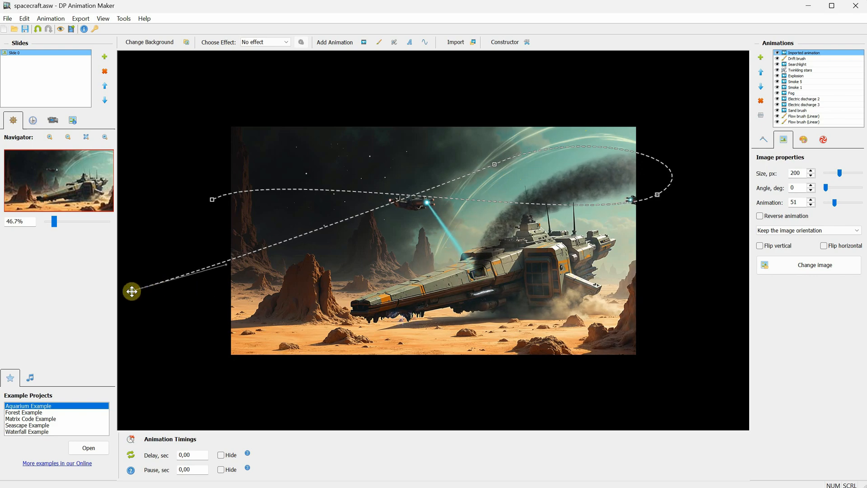
Extend the drone's path with a turn outside the scene's left edge and a second pass across the sky beyond its upper right
left_click_drag(151, 190, 186, 182)
left_click_drag(177, 221, 132, 192)
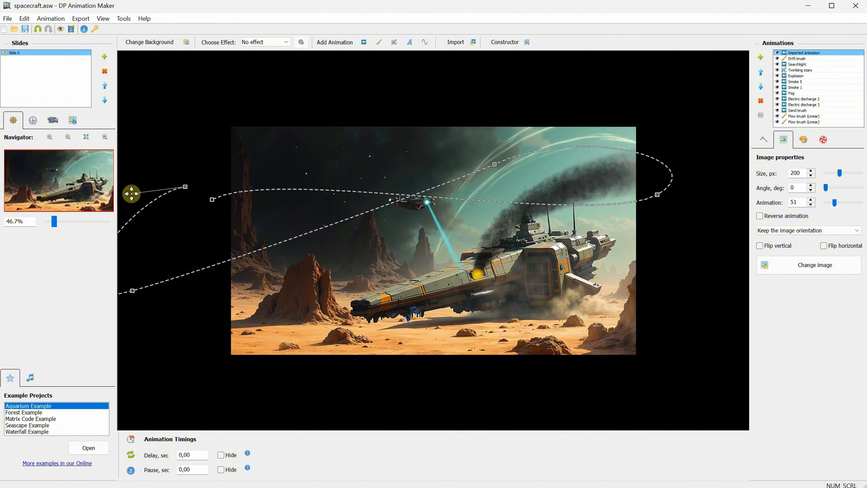
left_click(352, 164)
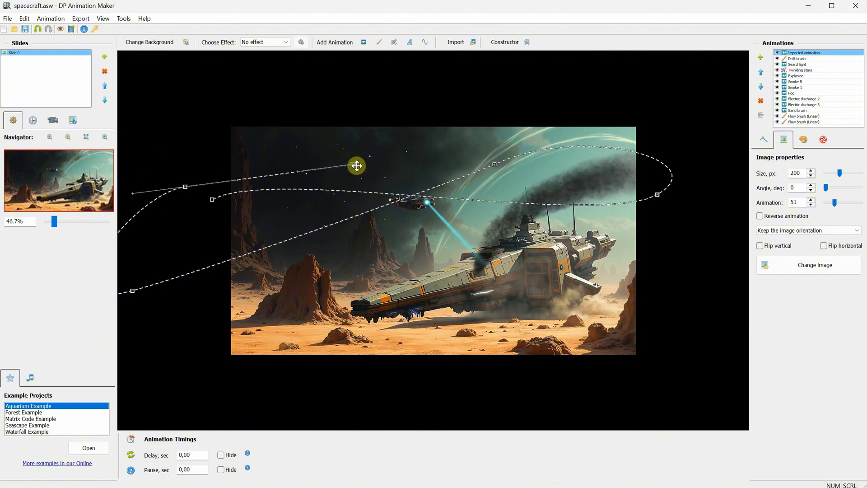
left_click_drag(353, 164, 332, 158)
mouse_move(275, 164)
left_mouse_down()
mouse_move(262, 159)
mouse_move(264, 165)
left_mouse_up()
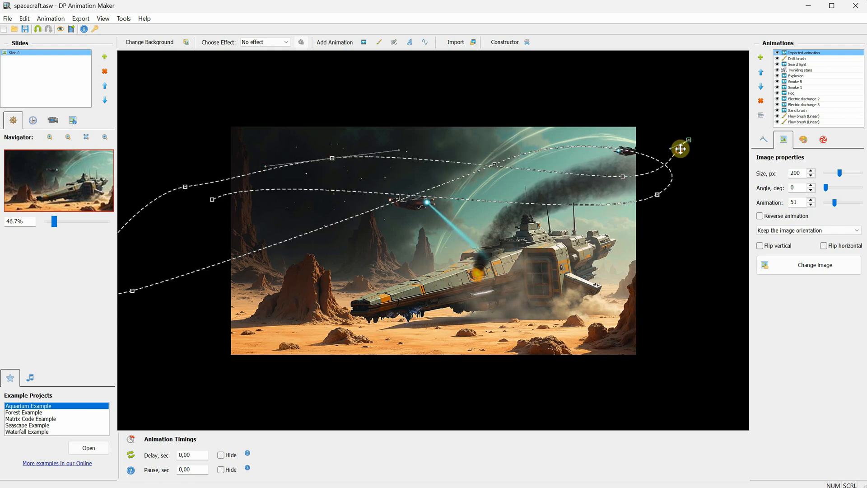
left_click_drag(680, 149, 699, 126)
scroll(672, 188, "up", 4)
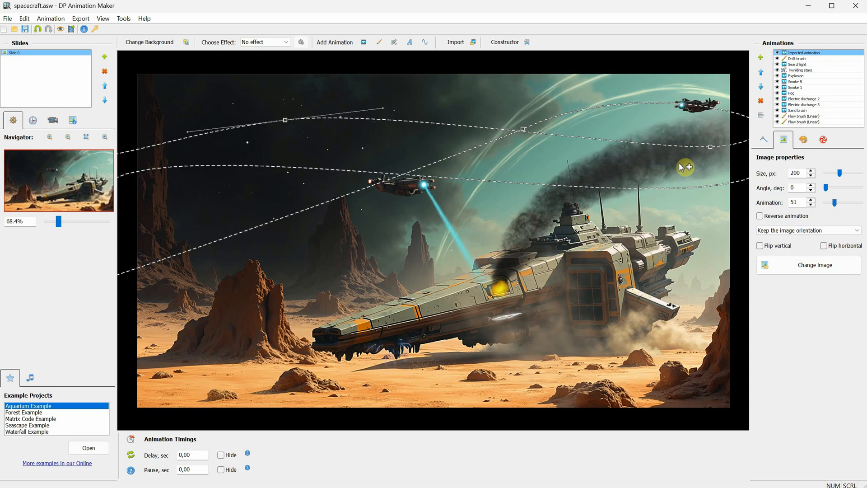
Make the drone change only its horizontal orientation and set its speed along the path to 2000
left_click(770, 231)
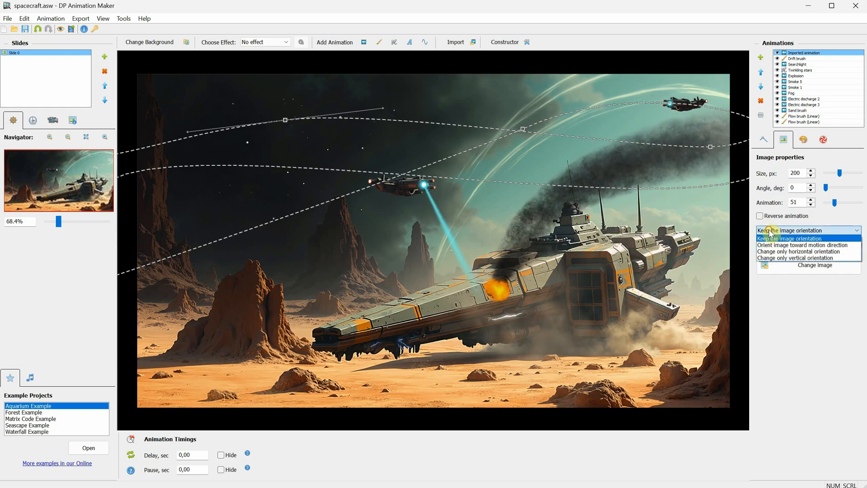
left_click(779, 251)
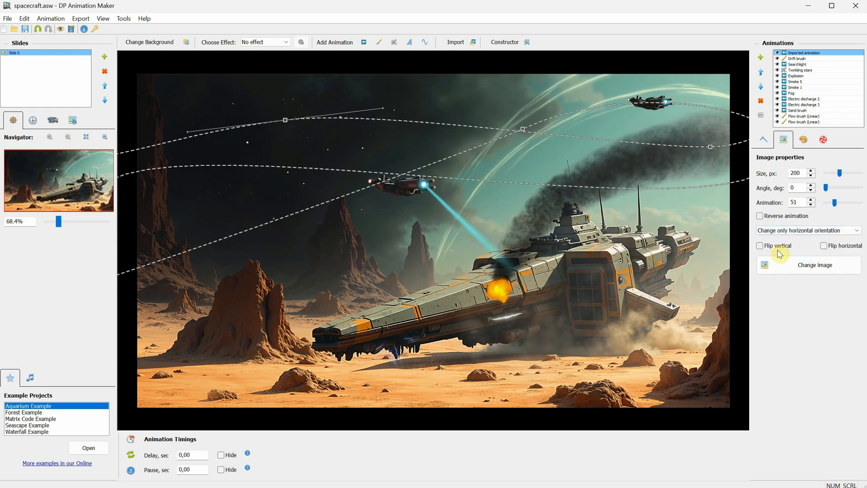
scroll(746, 137, "down", 2)
left_click(763, 139)
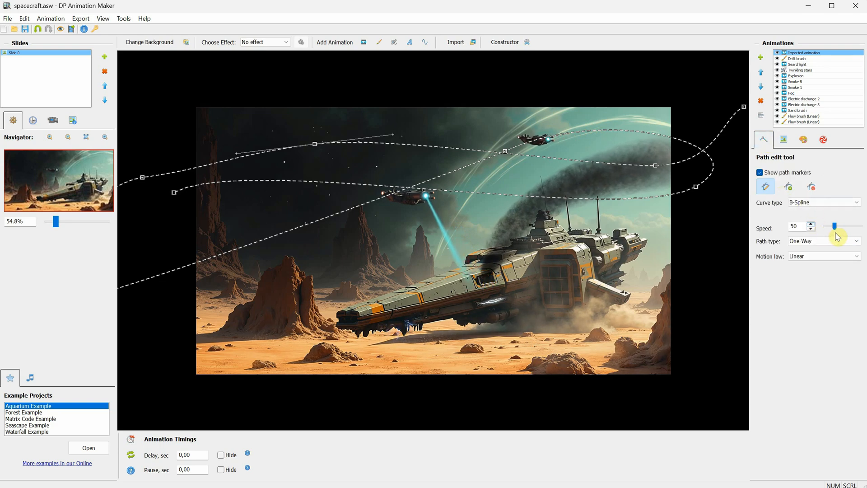
double_click(795, 226)
type("2000")
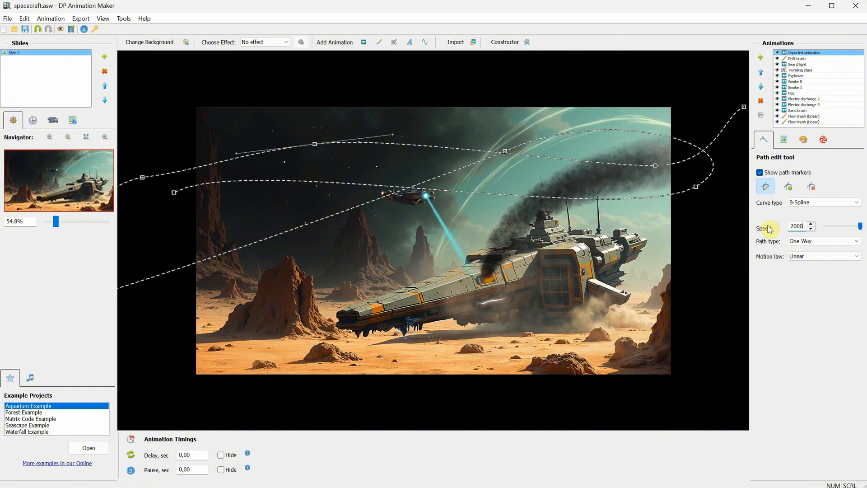
Reshape the drone's path by moving its mid-sky point toward the hovering ship and adjusting the curve higher in the sky
left_click(783, 139)
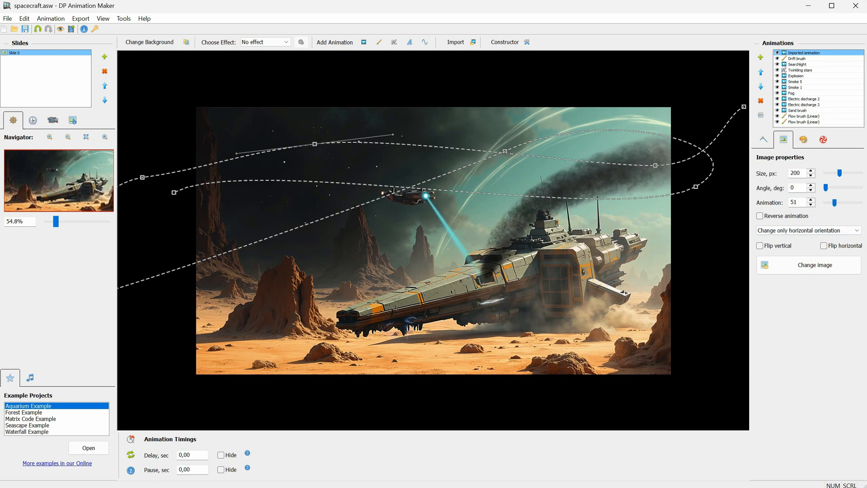
left_click_drag(508, 151, 362, 174)
left_click_drag(462, 134, 469, 105)
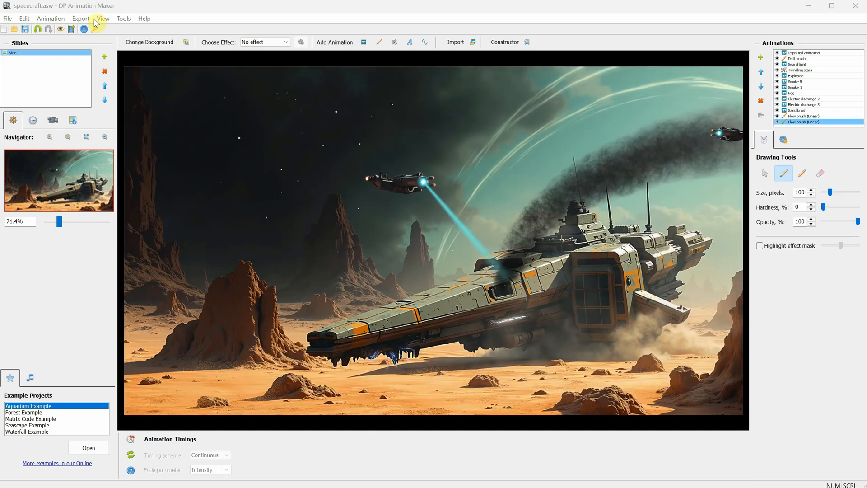
Start exporting the animation to MP4 format and save the output file
left_click(80, 19)
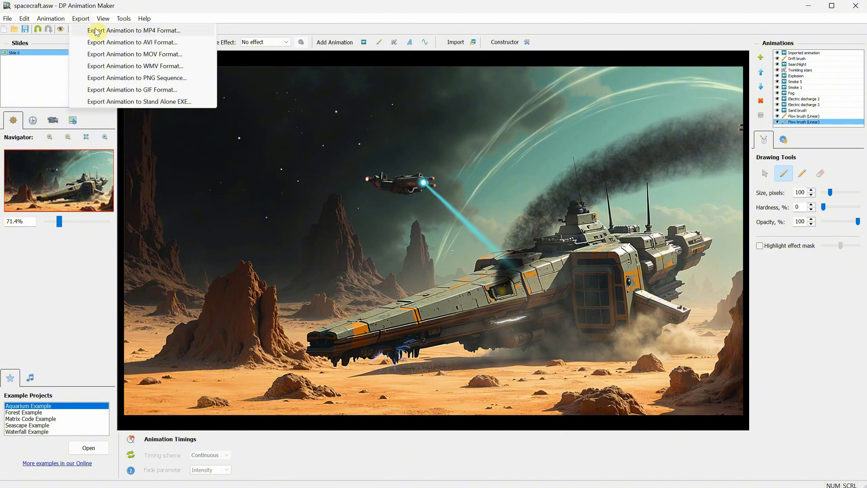
left_click(96, 30)
left_click(795, 448)
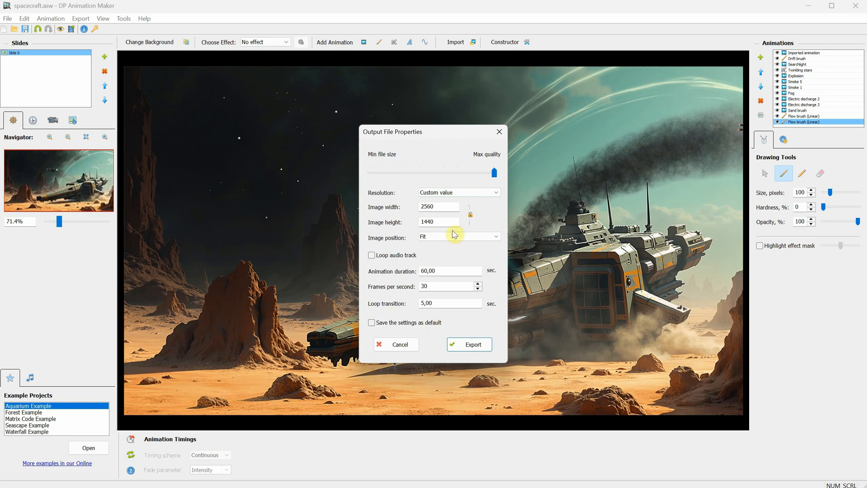
Export the video at 2560 × 1440 with Fit image position, 60 seconds' duration and 30 frames per second
left_click(451, 194)
left_click(442, 239)
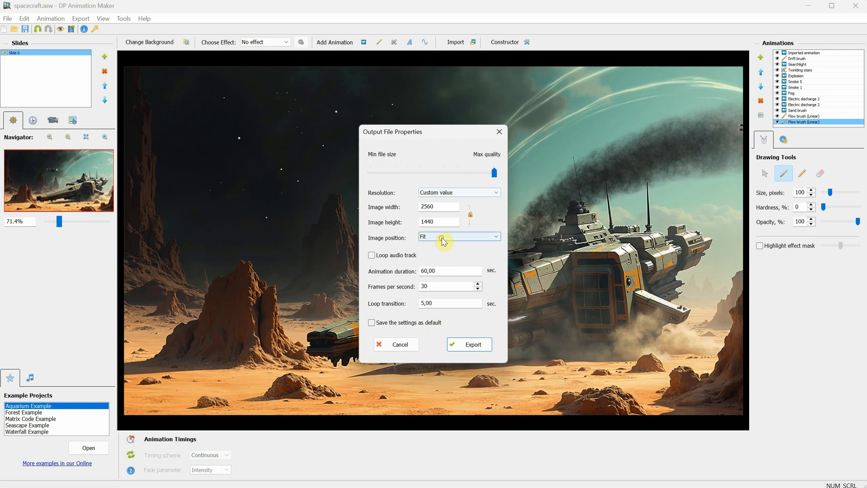
left_click(445, 206)
left_click(443, 270)
left_click(422, 286)
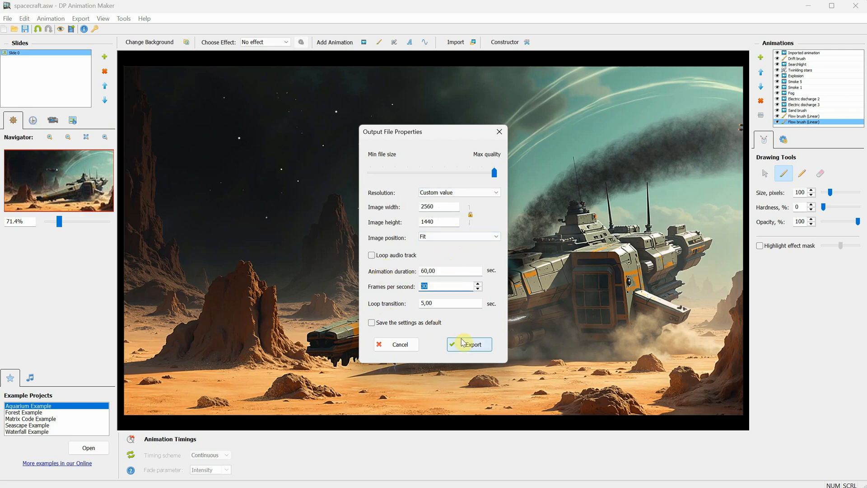
left_click(469, 344)
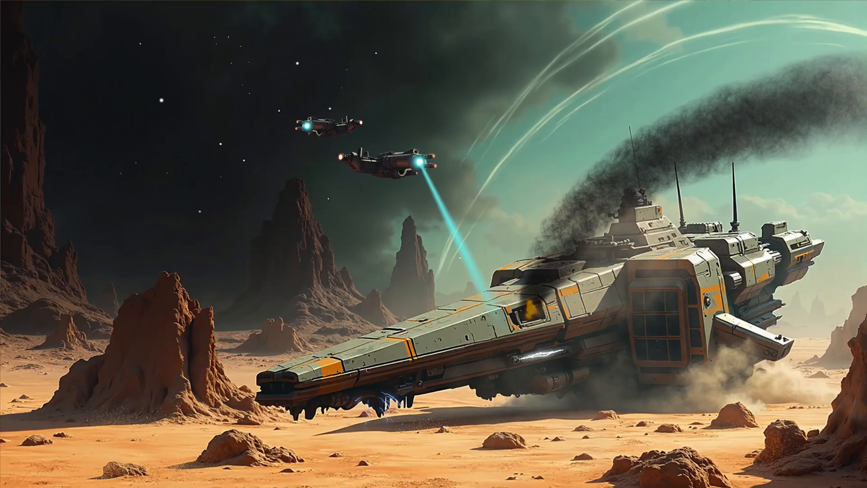